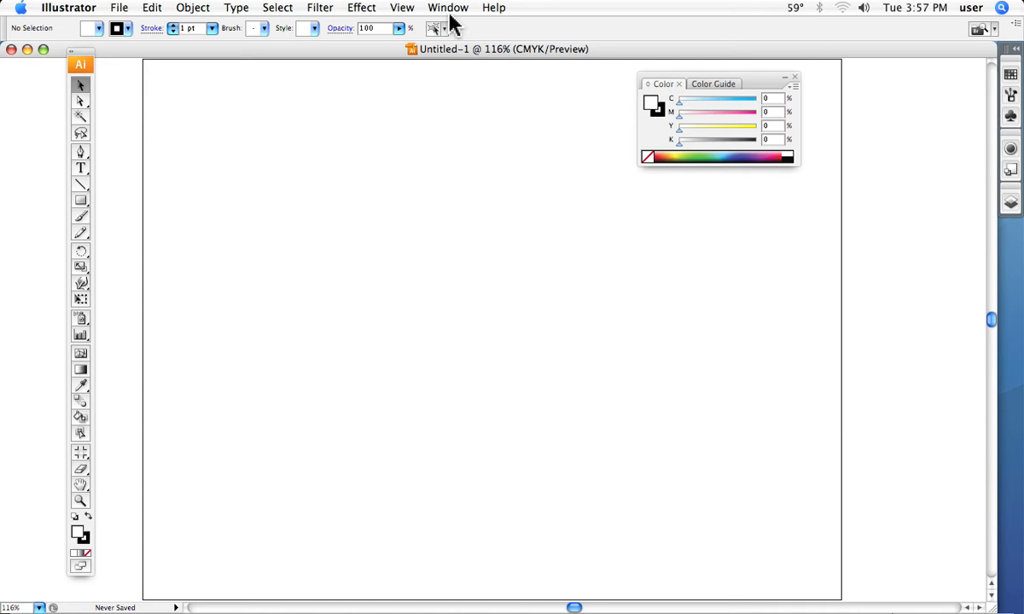
# Show the Swatches panel and place it as a floating panel beside the Color panel
pyautogui.click(448, 9)
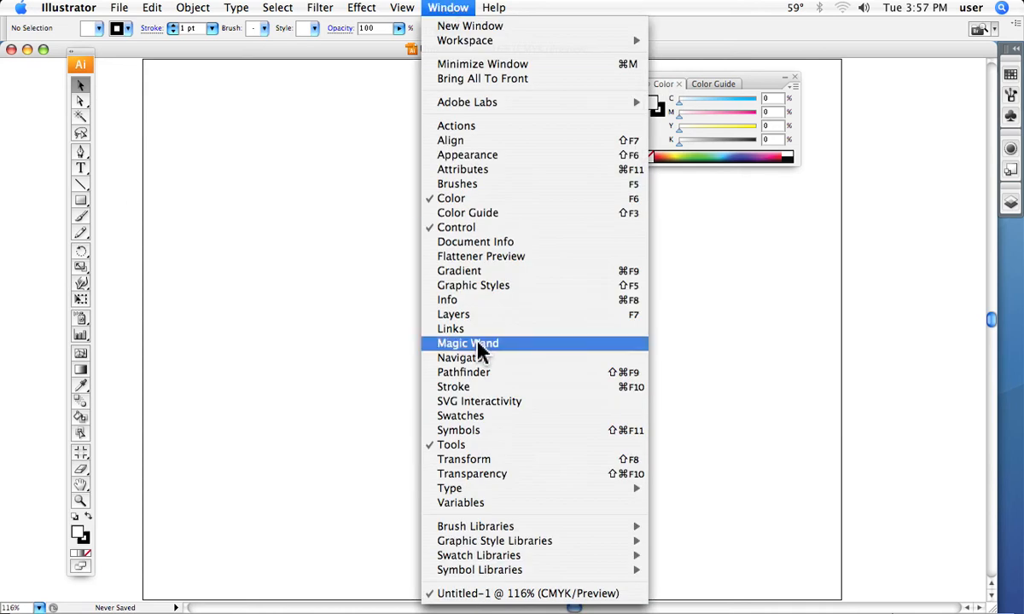
pyautogui.click(460, 416)
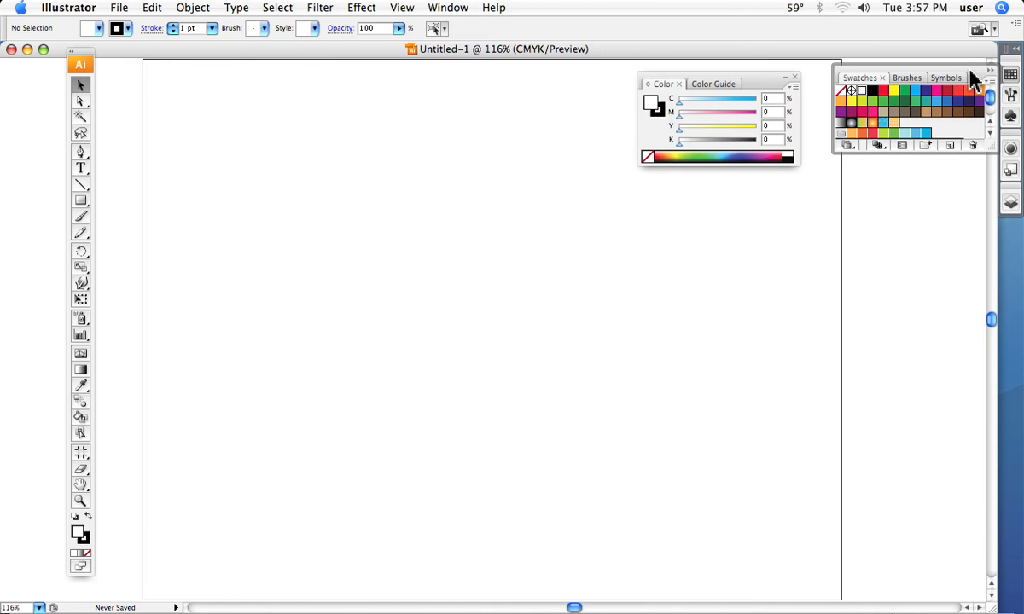
pyautogui.moveTo(971, 80); pyautogui.dragTo(601, 84)
# Show the Gradient panel, place it beside the Swatches panel, and enlarge it for a bigger gradient slider
pyautogui.click(448, 8)
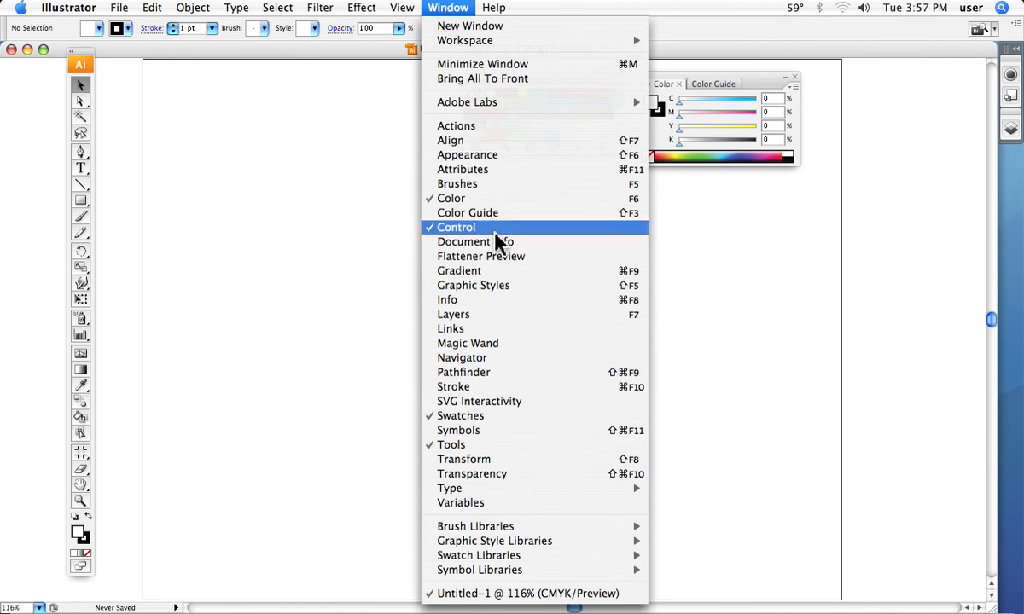
pyautogui.click(486, 273)
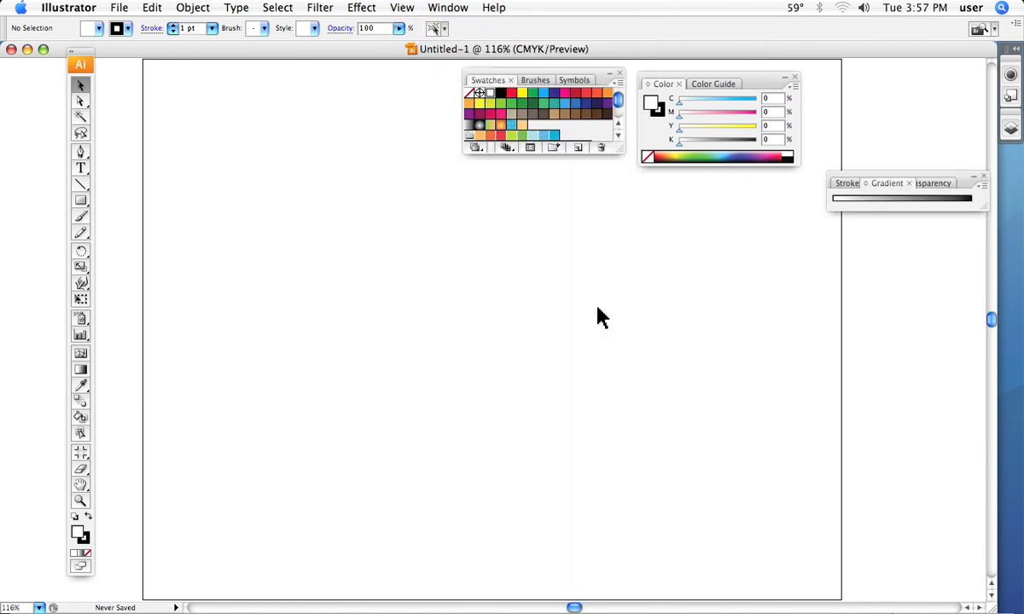
pyautogui.moveTo(965, 183)
pyautogui.mouseDown()
pyautogui.moveTo(548, 202)
pyautogui.moveTo(290, 85)
pyautogui.moveTo(290, 102)
pyautogui.mouseUp()
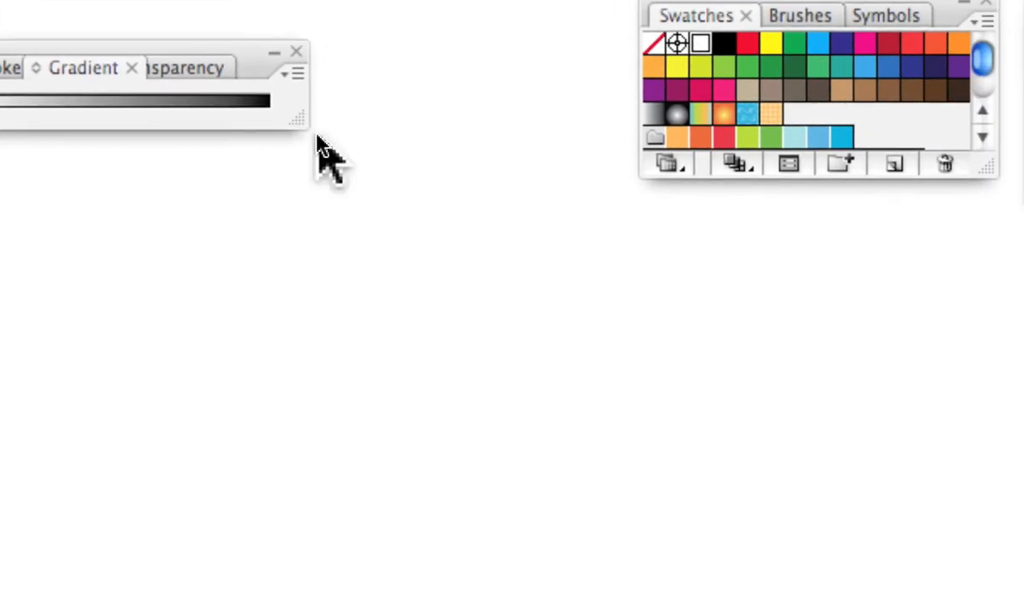
pyautogui.moveTo(286, 115); pyautogui.dragTo(570, 250)
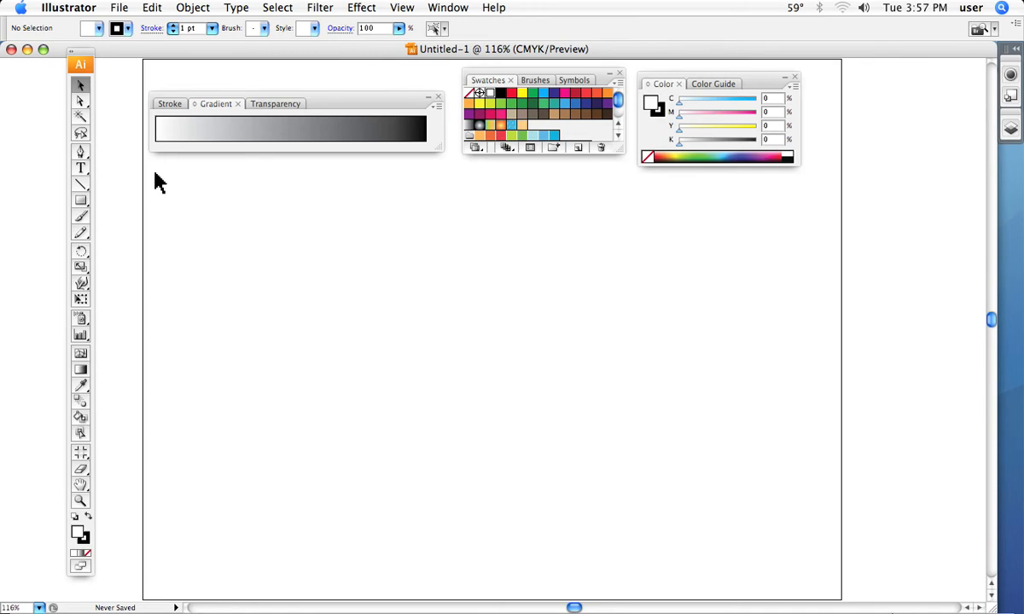
# Draw a rectangle about 6.65 in wide and 2.63 in high in the middle of the artboard
pyautogui.click(81, 202)
pyautogui.moveTo(262, 241)
pyautogui.mouseDown()
pyautogui.moveTo(480, 242)
pyautogui.moveTo(763, 270)
pyautogui.moveTo(690, 391)
pyautogui.moveTo(697, 410)
pyautogui.moveTo(685, 409)
pyautogui.mouseUp()
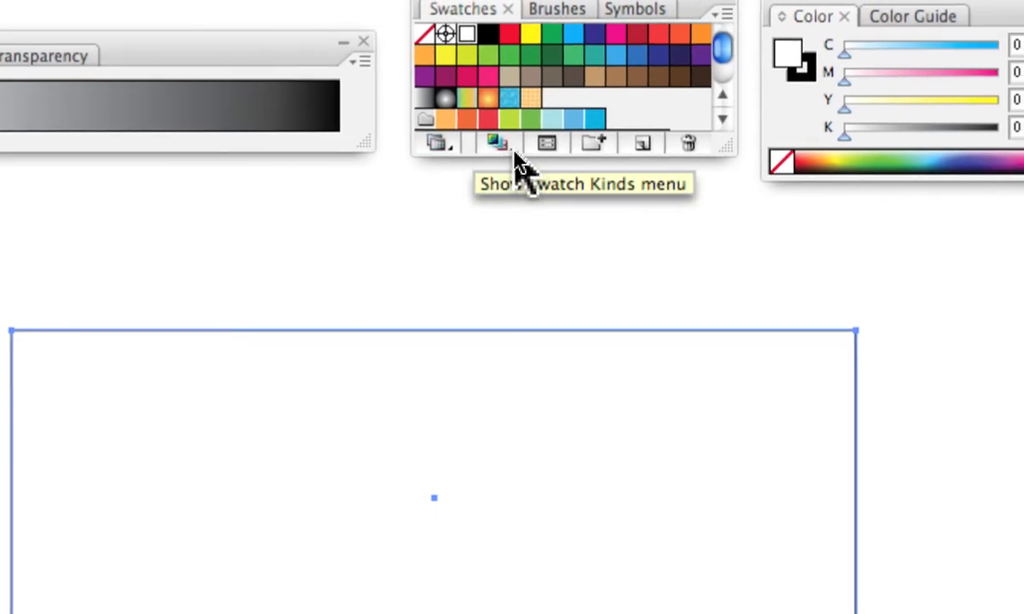
# Limit the swatches to gradients and fill the rectangle with the multicolor blue, green and orange linear gradient
pyautogui.click(514, 154)
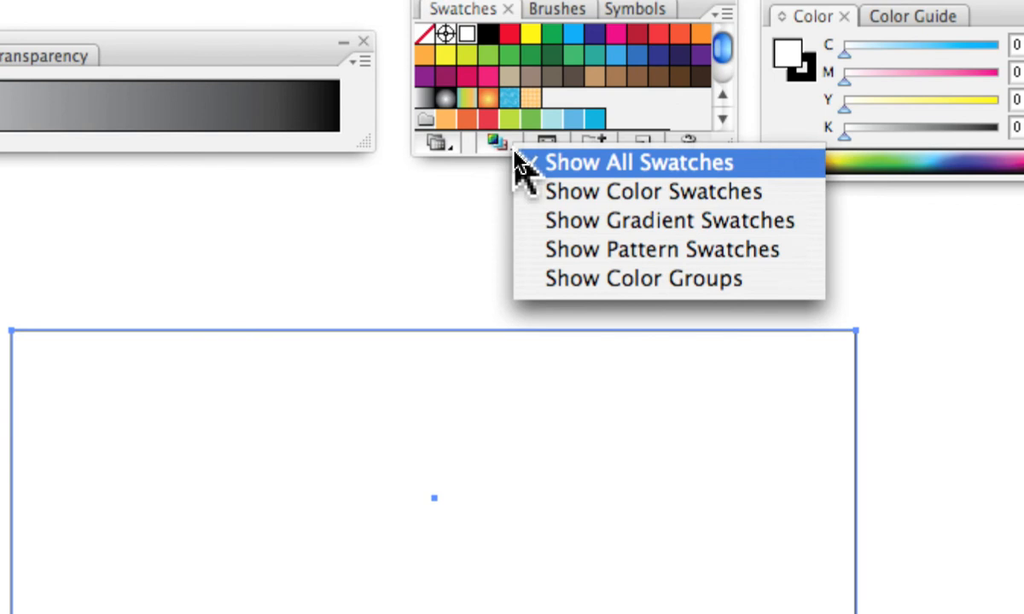
pyautogui.click(514, 154)
pyautogui.click(514, 154)
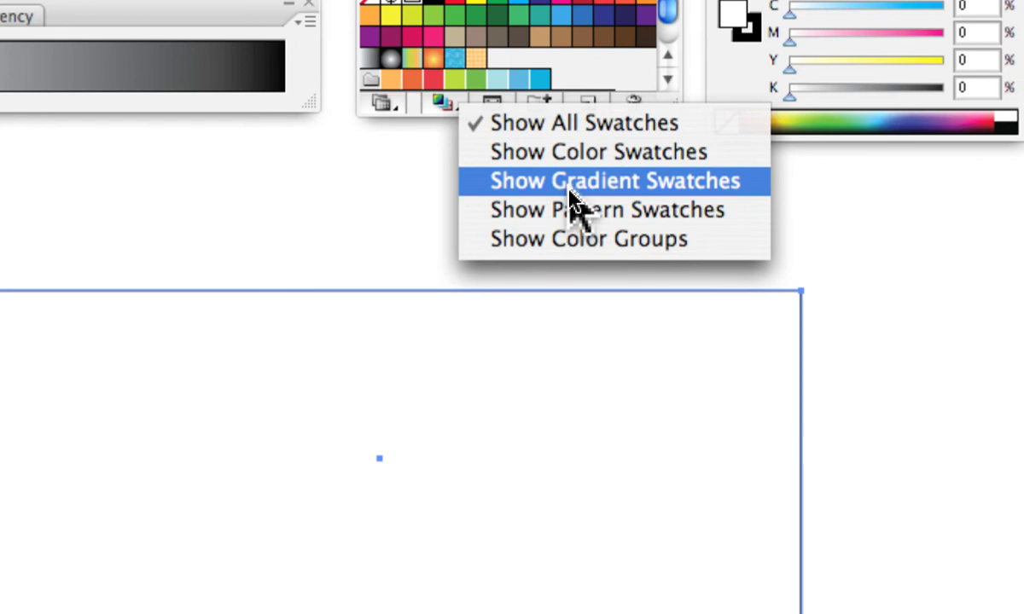
pyautogui.click(573, 181)
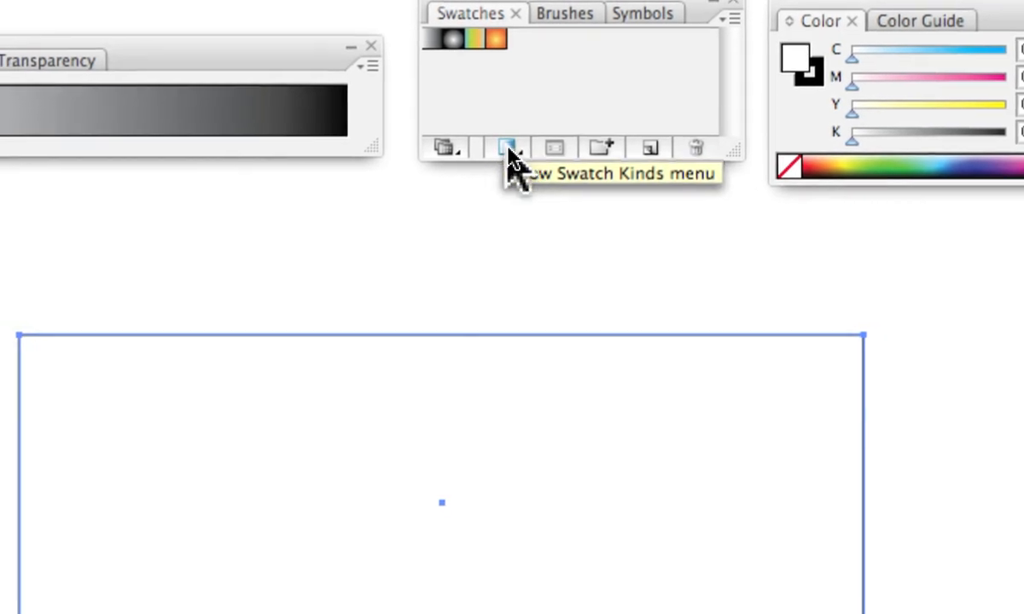
pyautogui.click(501, 145)
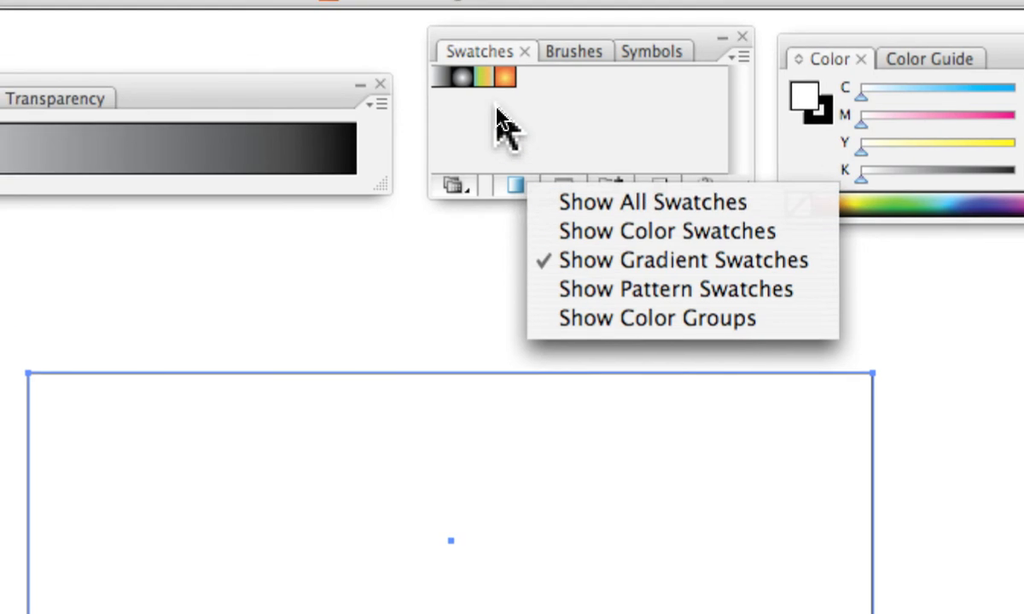
pyautogui.click(481, 66)
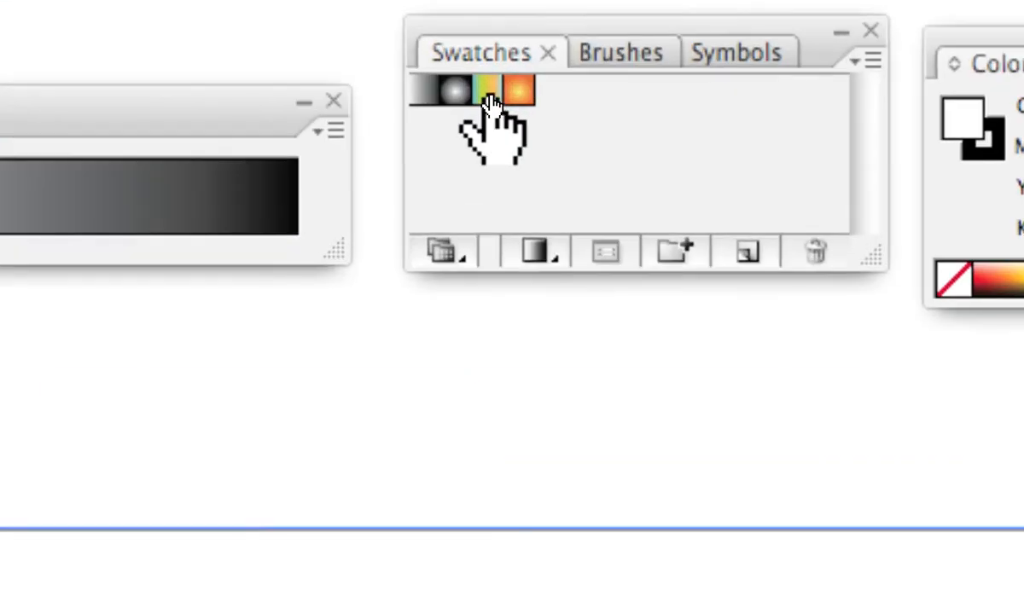
pyautogui.click(490, 102)
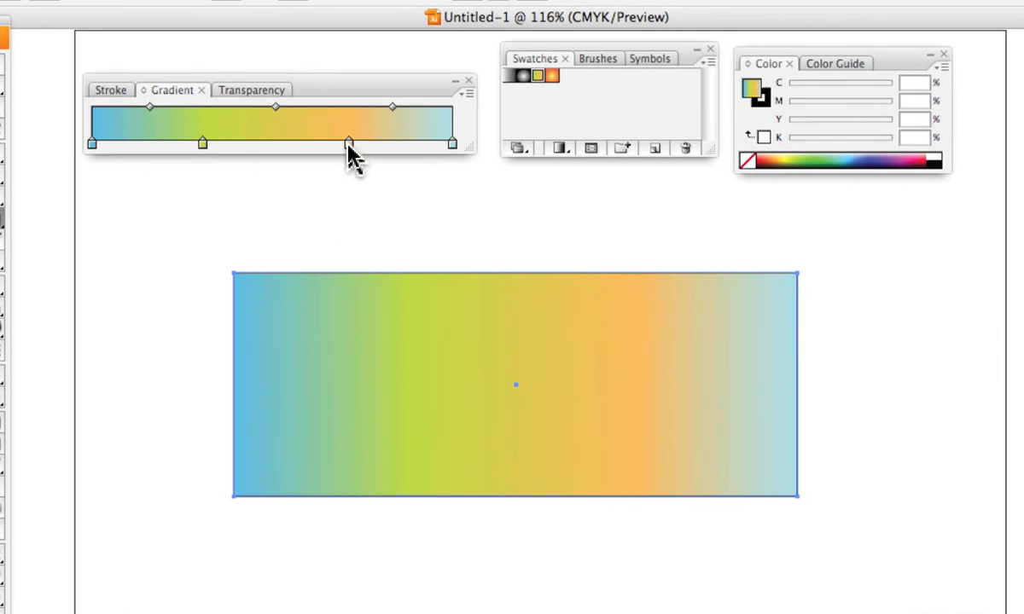
# Recolor the gradient's stops: the orange one dark red, the green one indigo, and the starting light blue one yellow
pyautogui.moveTo(348, 145)
pyautogui.mouseDown()
pyautogui.moveTo(253, 144)
pyautogui.moveTo(359, 146)
pyautogui.moveTo(350, 145)
pyautogui.mouseUp()
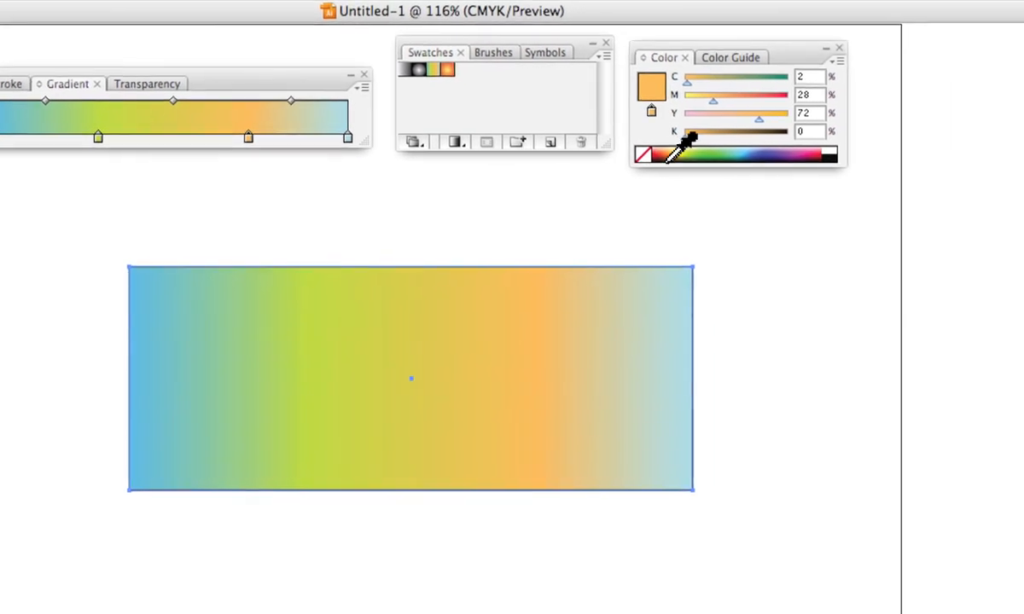
pyautogui.click(663, 158)
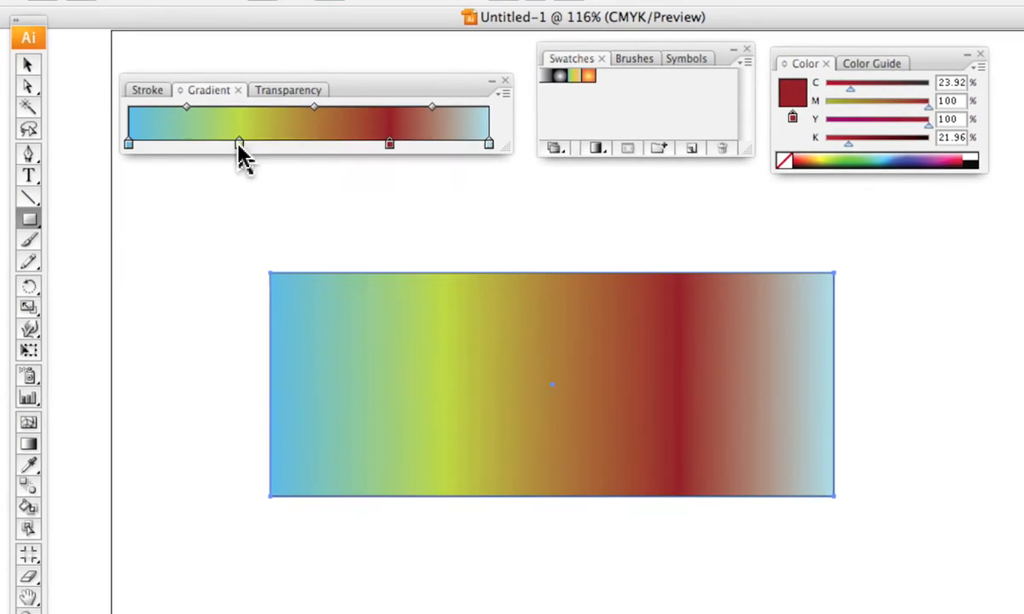
pyautogui.click(238, 144)
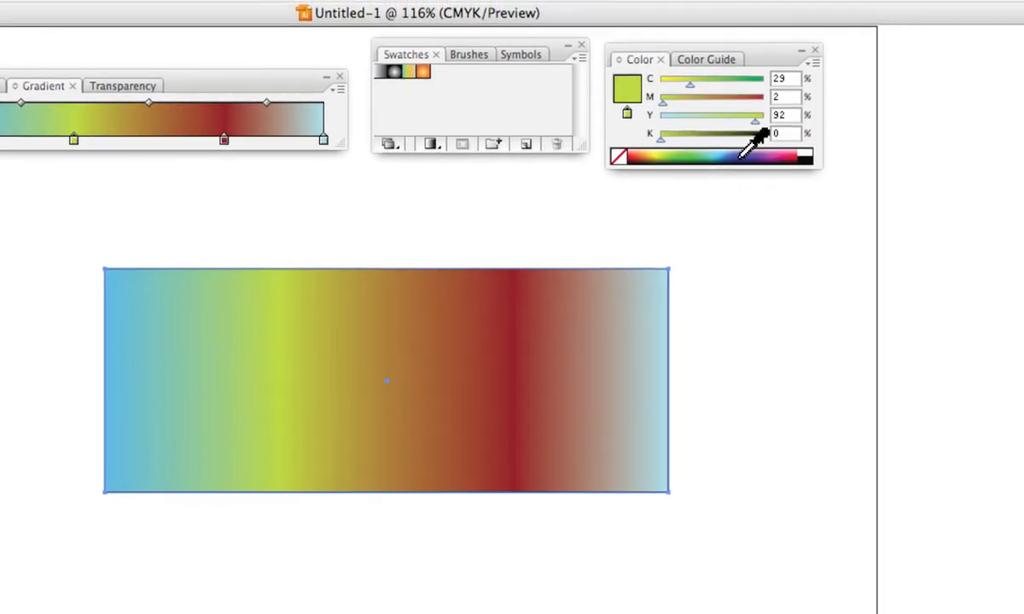
pyautogui.click(908, 159)
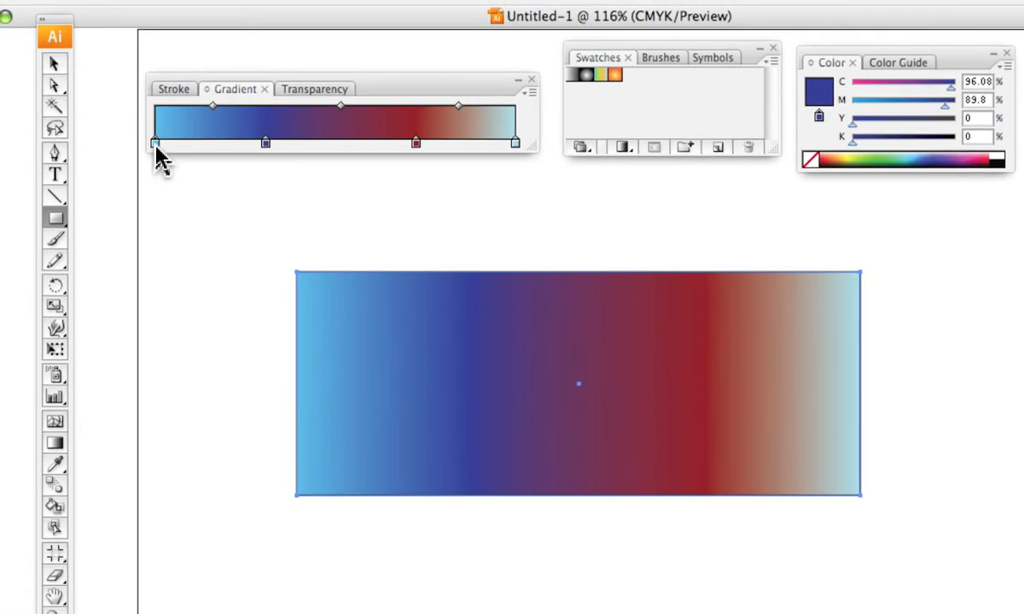
pyautogui.click(154, 142)
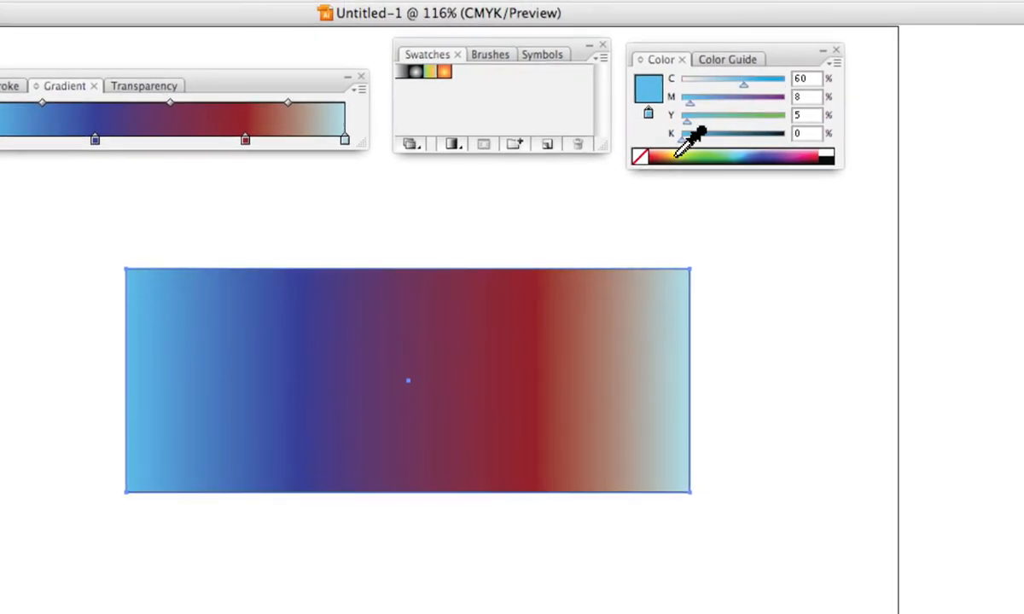
pyautogui.click(683, 150)
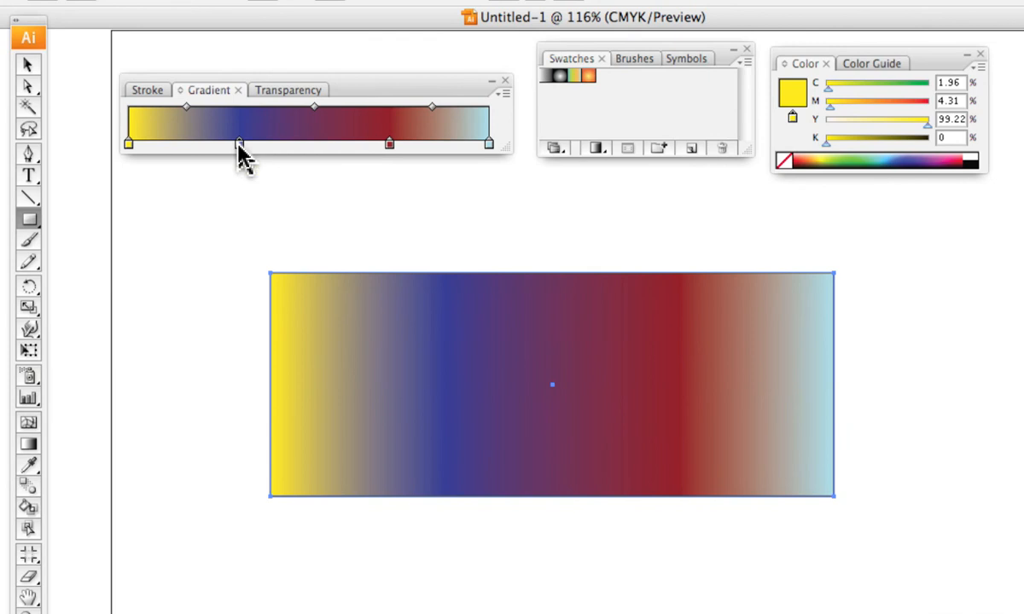
# Remove the indigo stop and the pale blue end stop from the gradient
pyautogui.moveTo(240, 147); pyautogui.dragTo(224, 201)
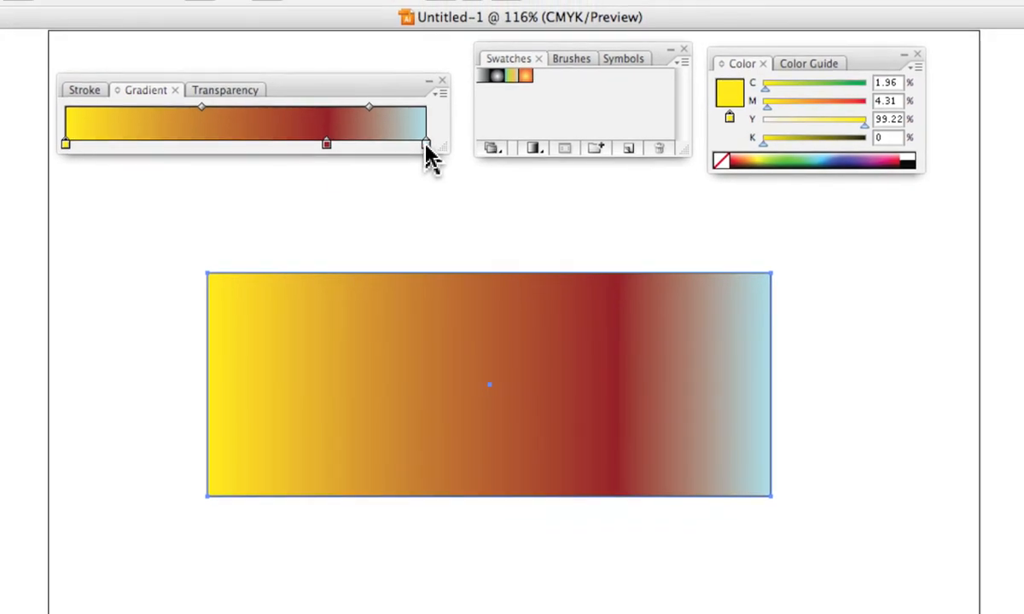
pyautogui.moveTo(426, 147); pyautogui.dragTo(424, 162)
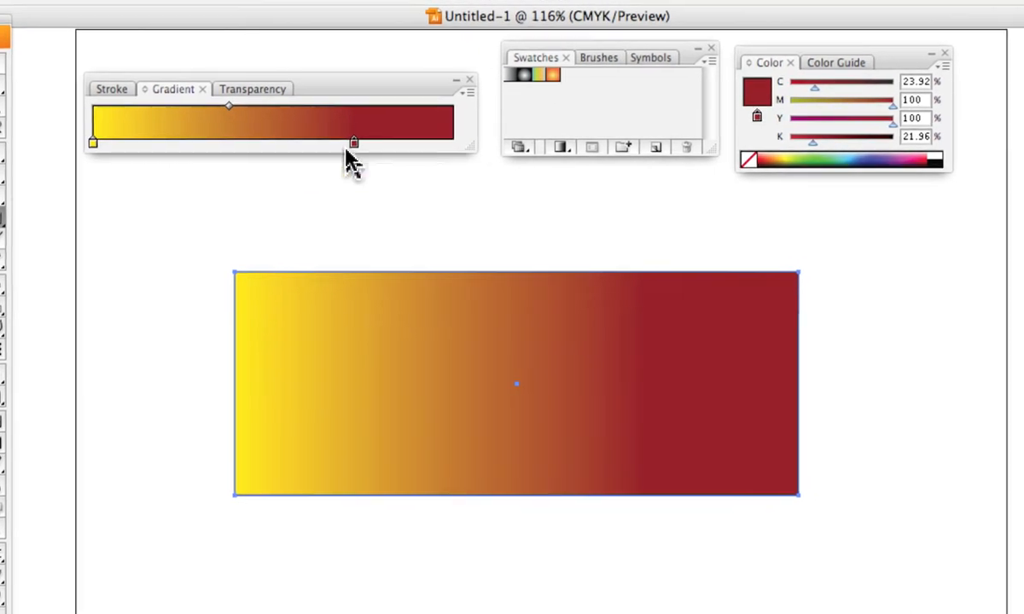
# Add a blue stop beyond the red one and a green stop between yellow and red on the gradient slider
pyautogui.click(407, 145)
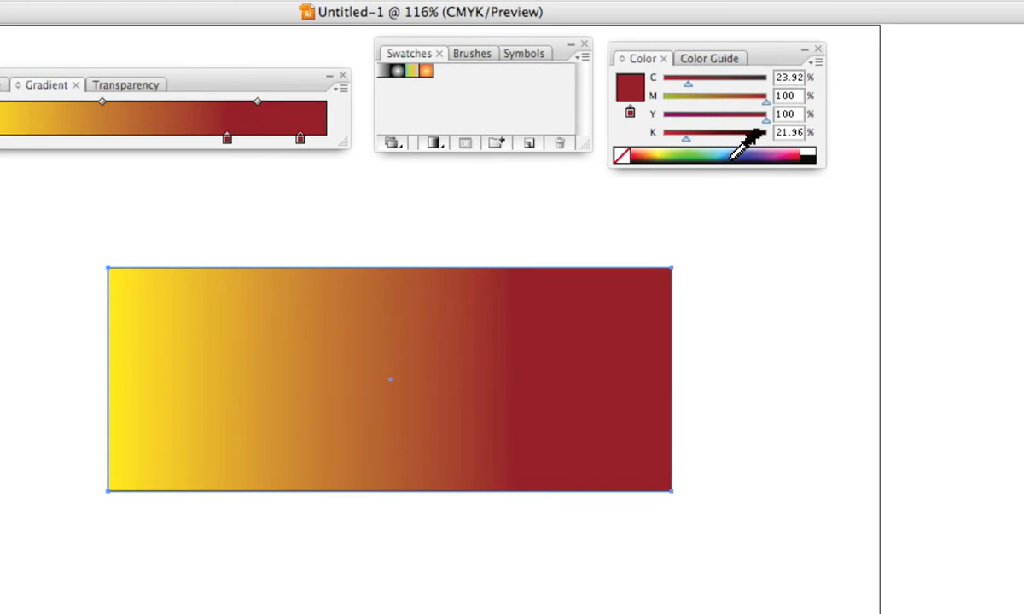
pyautogui.click(732, 156)
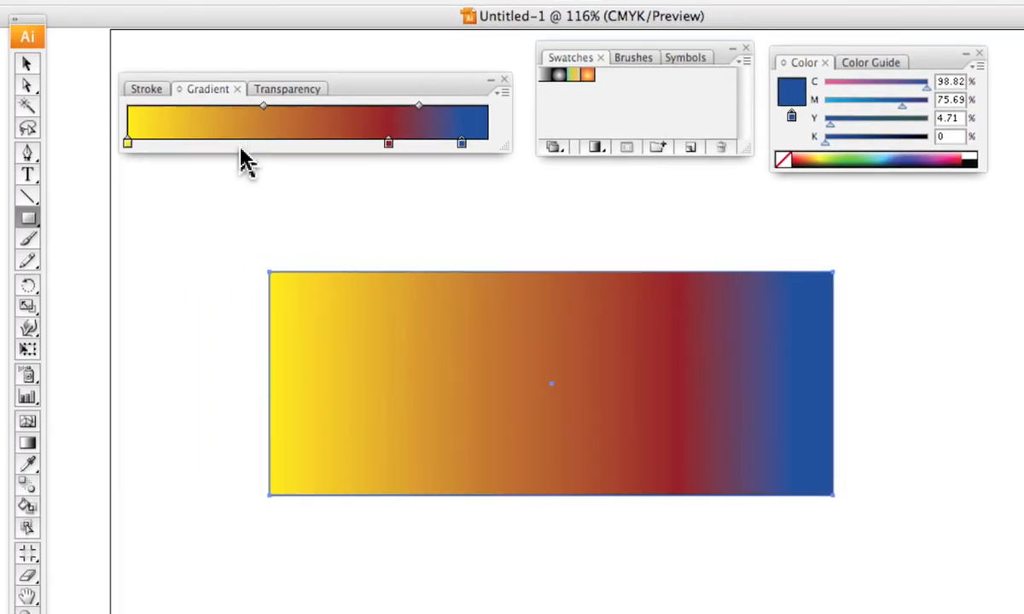
pyautogui.click(241, 144)
pyautogui.click(852, 159)
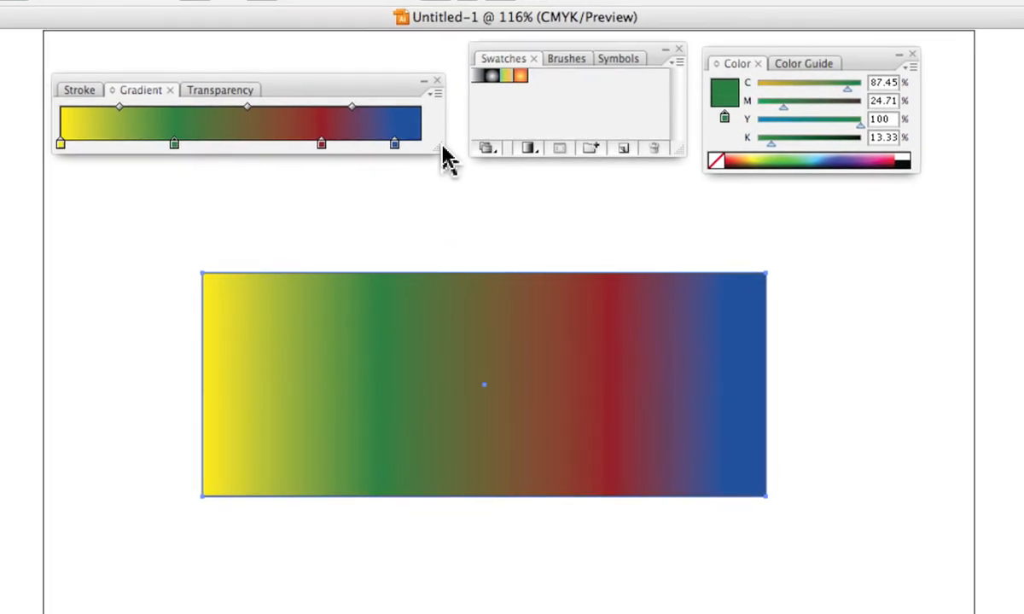
# Widen the Gradient panel slightly and reposition the red and green stops and the midpoint between them, ending with the midpoint nearer red
pyautogui.moveTo(445, 156); pyautogui.dragTo(464, 167)
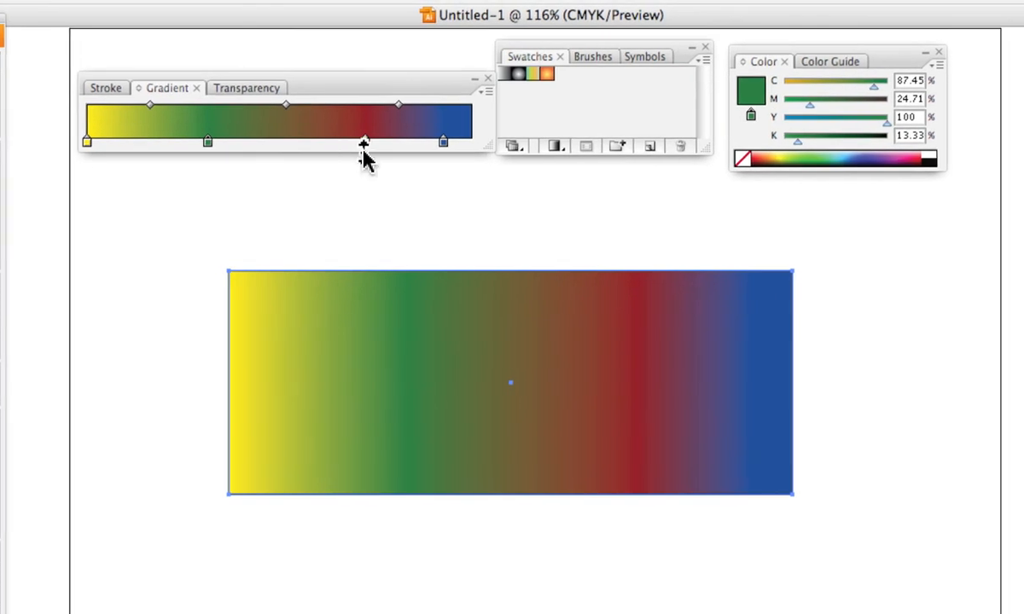
pyautogui.moveTo(364, 145); pyautogui.dragTo(226, 144)
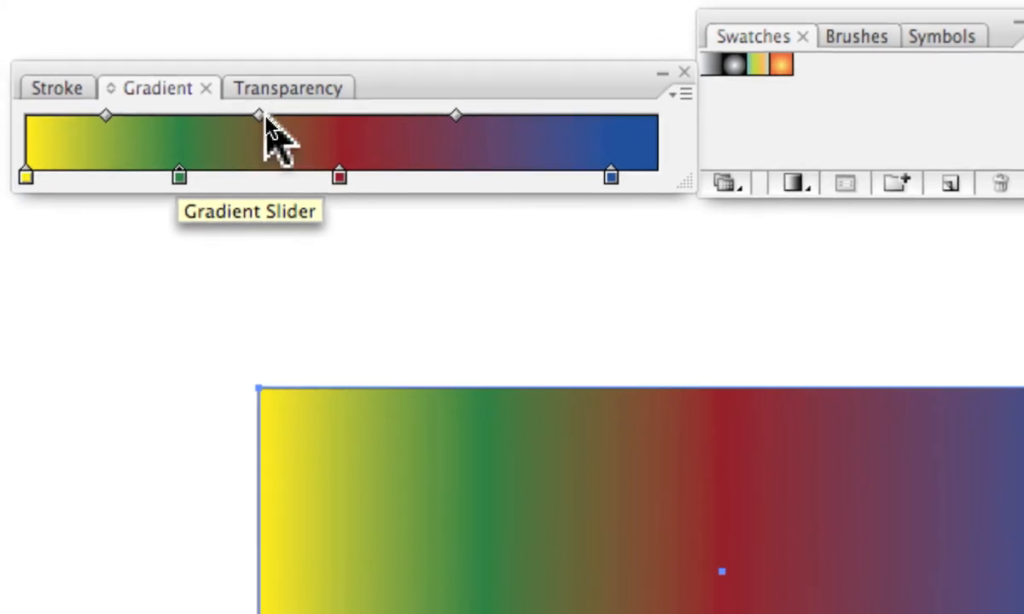
pyautogui.moveTo(255, 110); pyautogui.dragTo(233, 115)
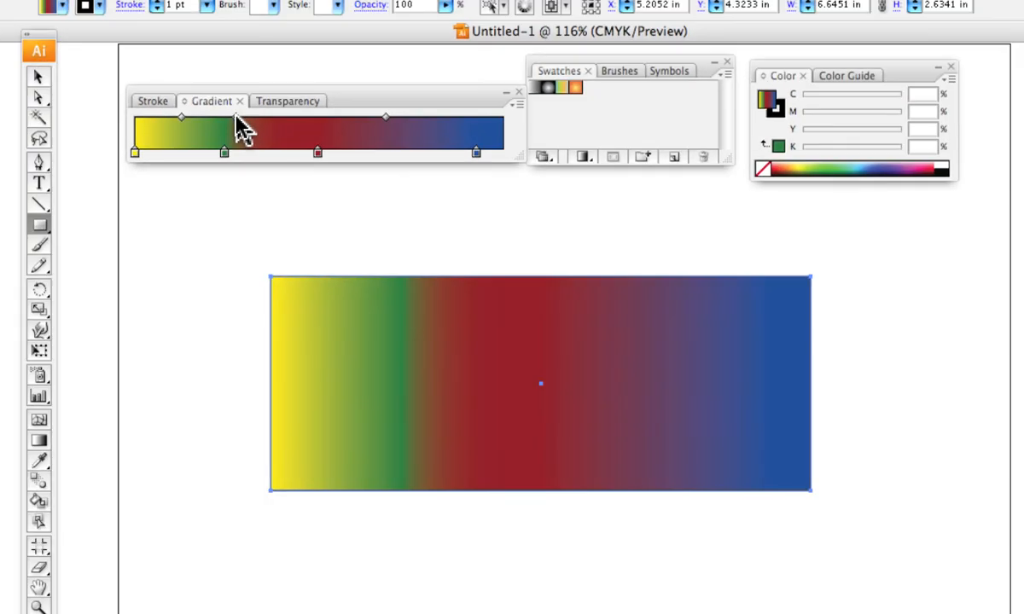
pyautogui.moveTo(239, 122); pyautogui.dragTo(341, 145)
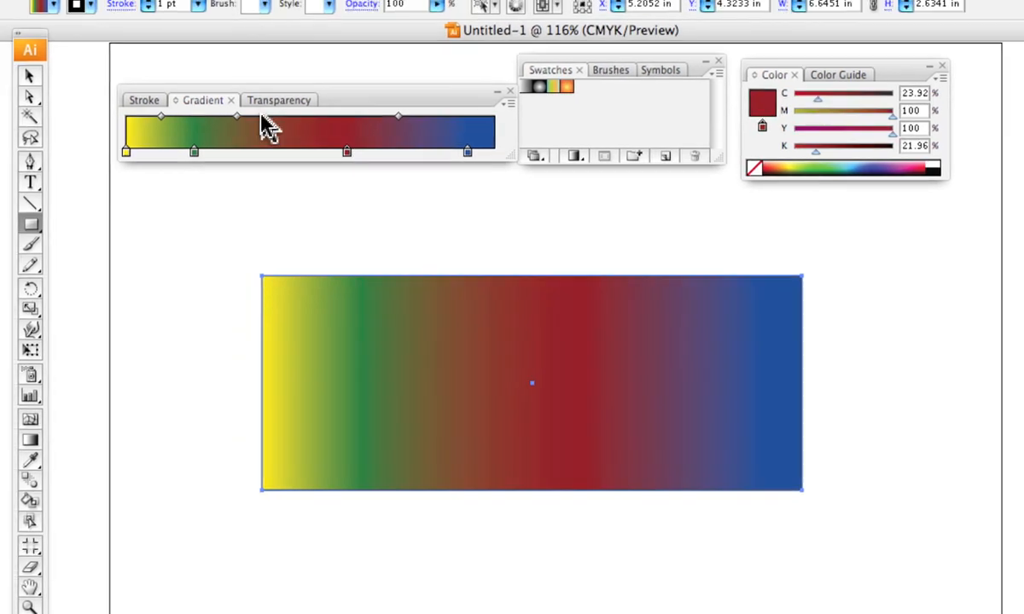
pyautogui.moveTo(245, 119); pyautogui.dragTo(303, 122)
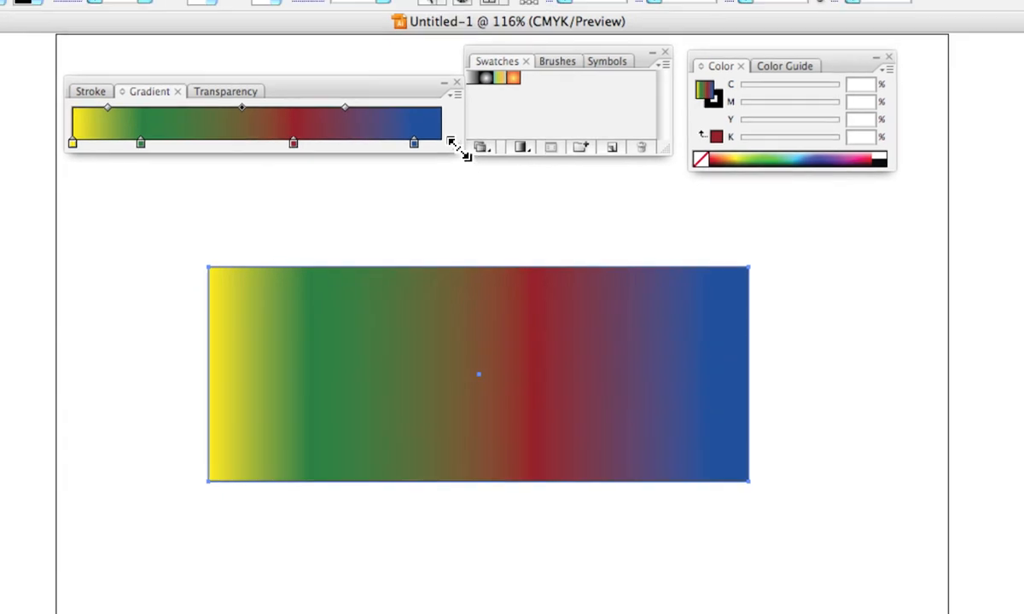
# Expand the Gradient panel to its full options, enlarge it, and set the rectangle's gradient type to Radial
pyautogui.moveTo(503, 153); pyautogui.dragTo(548, 200)
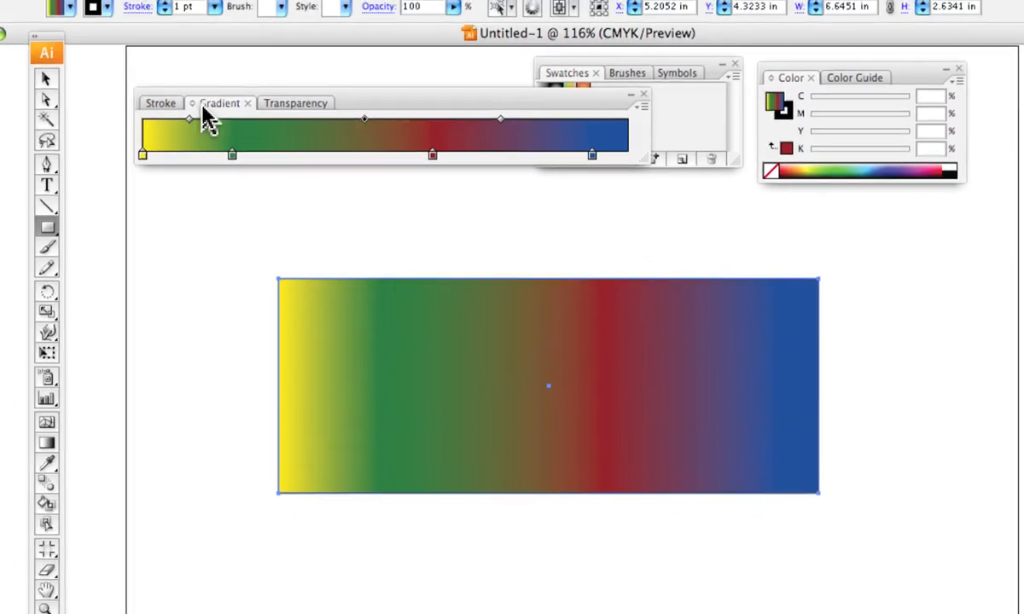
pyautogui.click(197, 107)
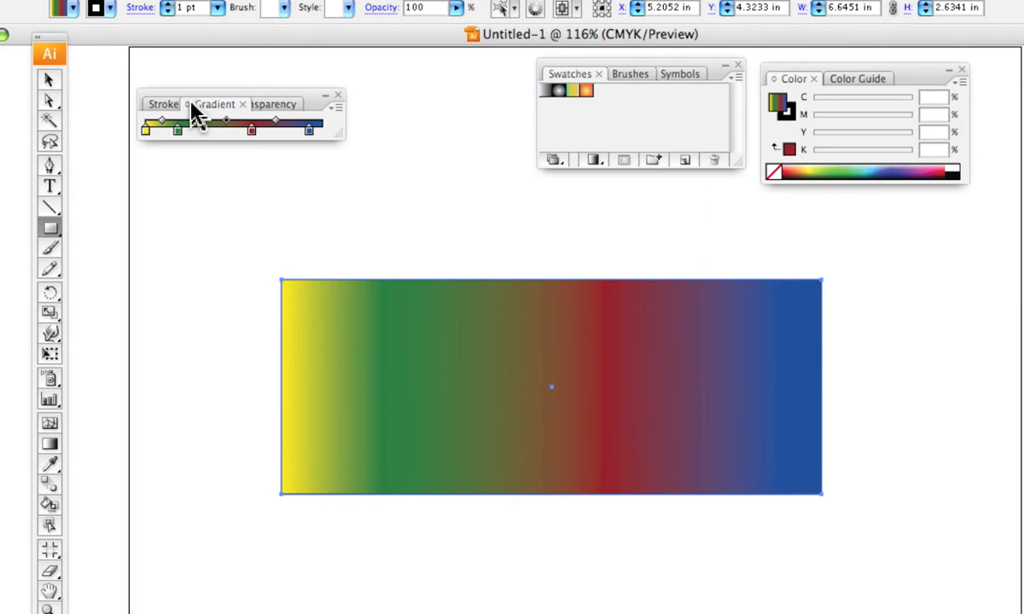
pyautogui.click(189, 110)
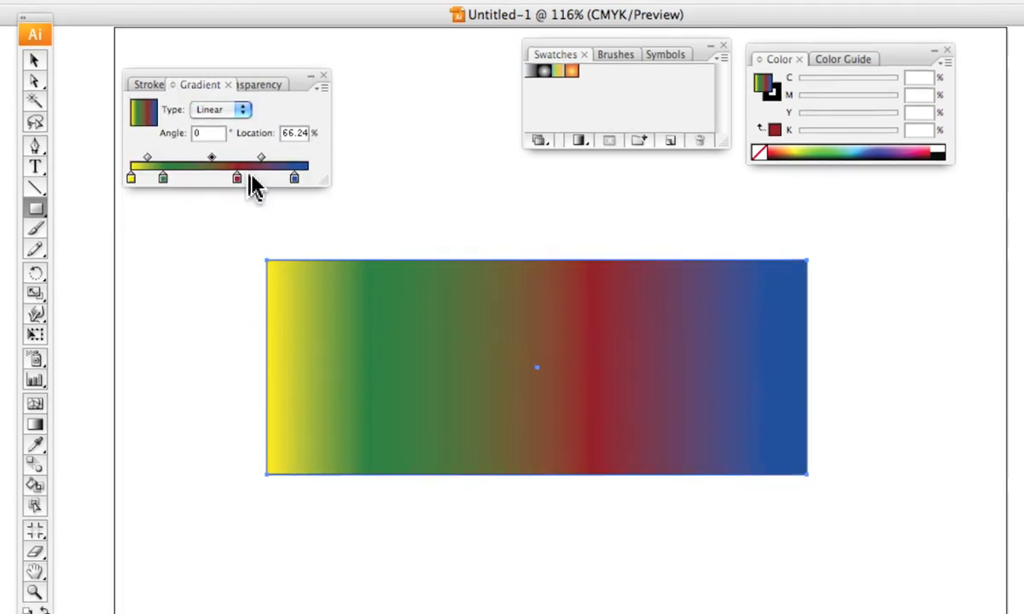
pyautogui.moveTo(307, 179); pyautogui.dragTo(485, 213)
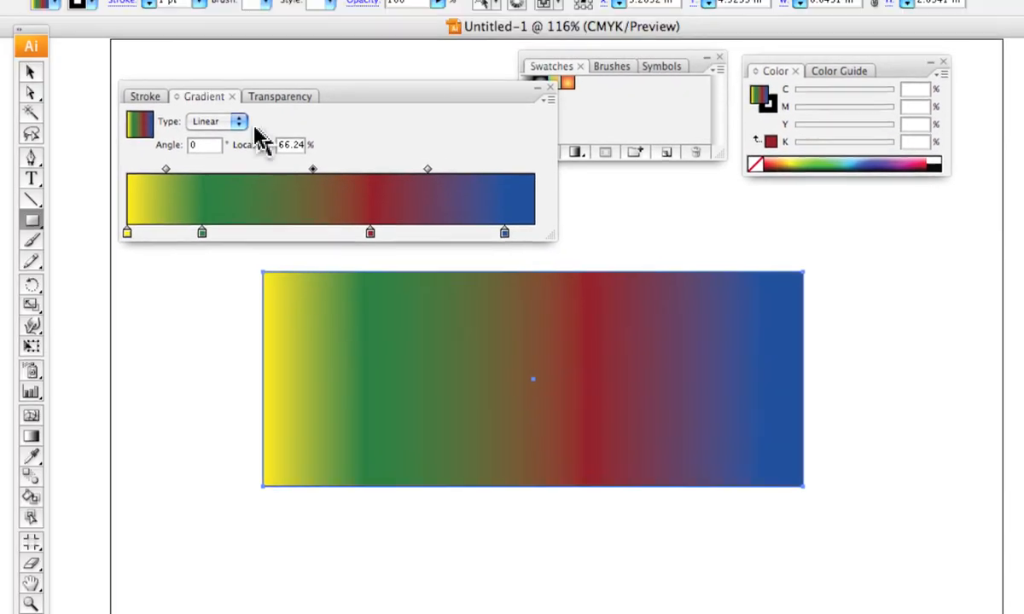
pyautogui.click(232, 123)
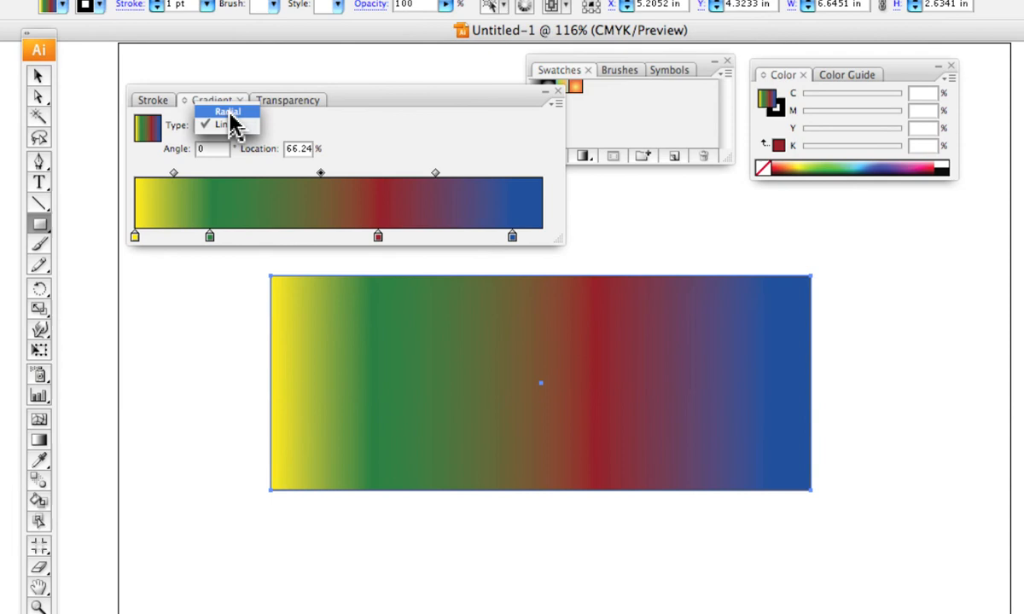
pyautogui.click(228, 112)
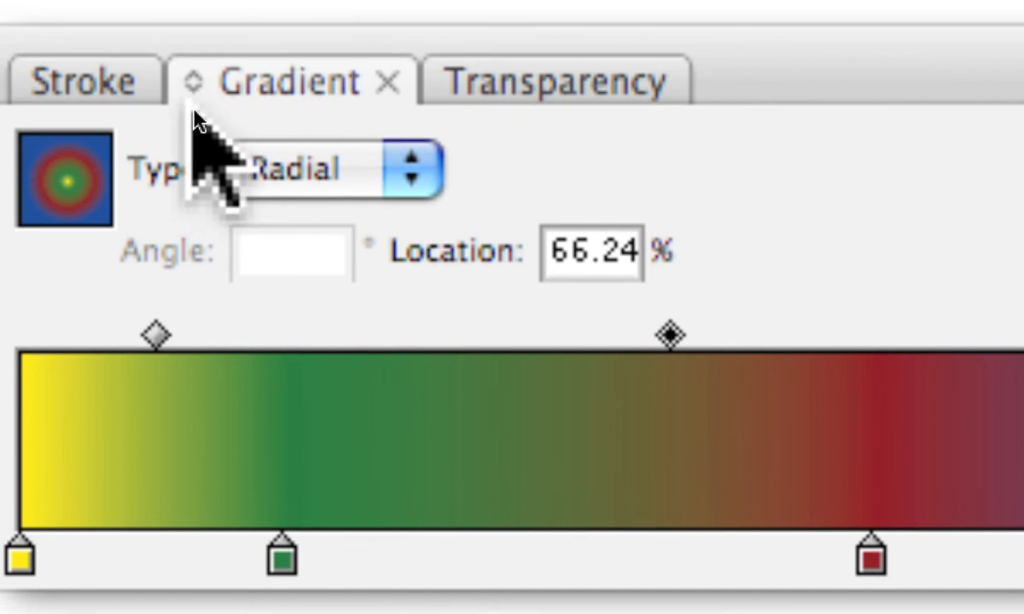
# Restore the Gradient panel to its full options, enlarge it, and set the rectangle's gradient type to Linear
pyautogui.click(195, 98)
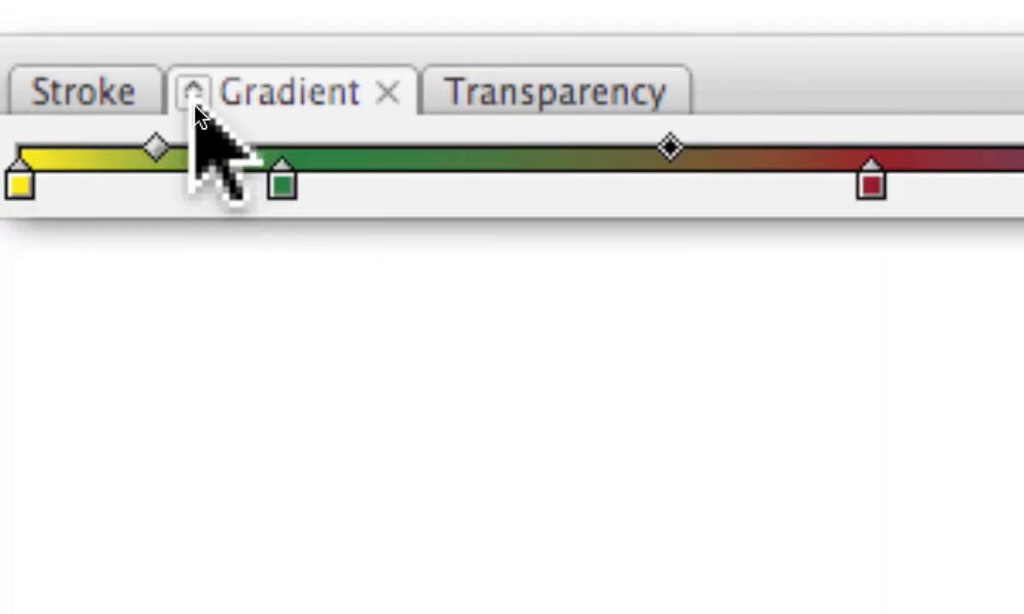
pyautogui.click(196, 102)
pyautogui.click(195, 103)
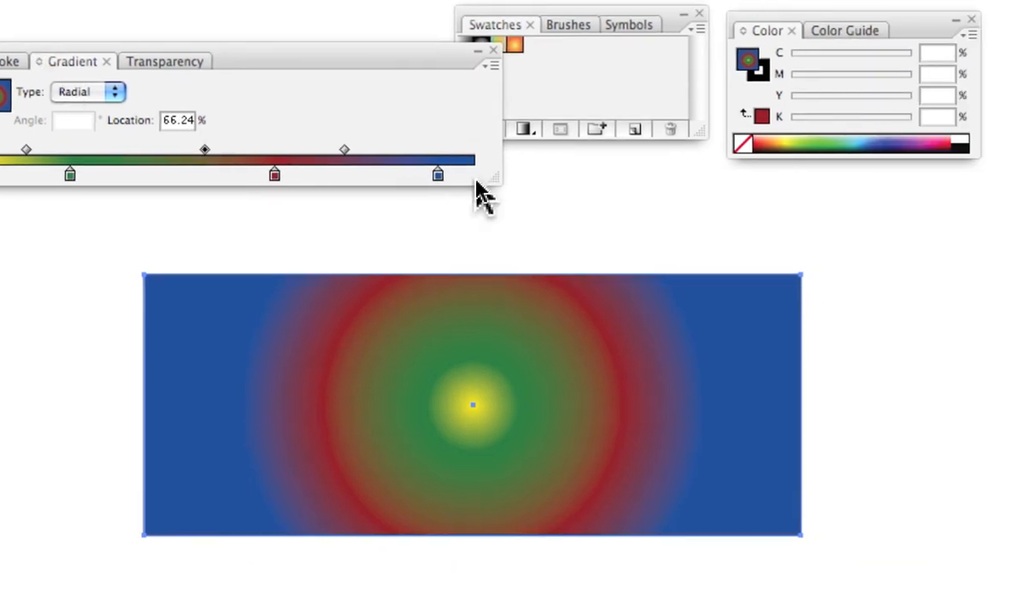
pyautogui.moveTo(491, 182); pyautogui.dragTo(415, 230)
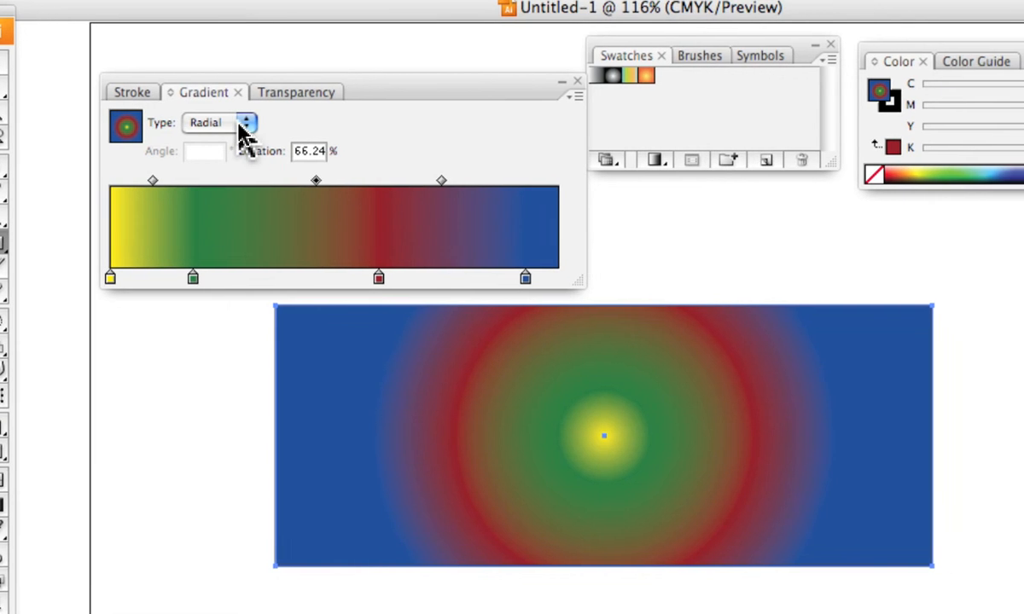
pyautogui.click(245, 127)
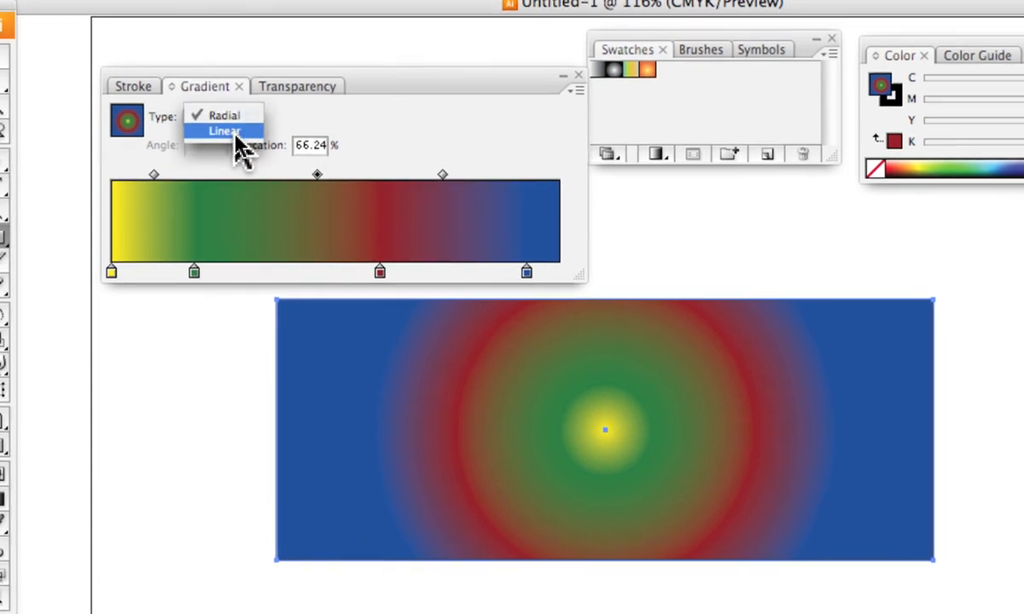
pyautogui.click(226, 131)
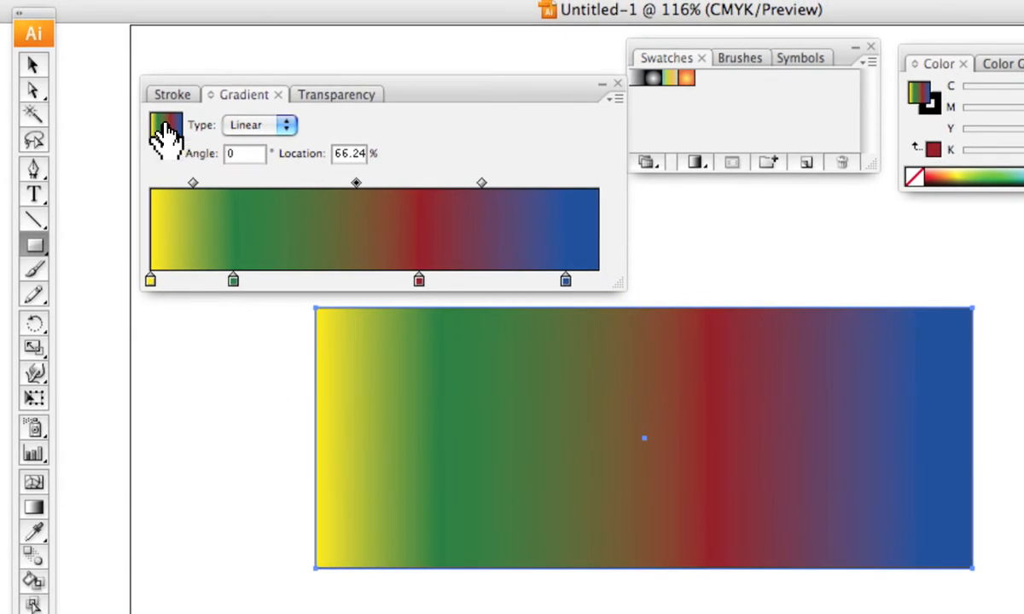
# Save the current linear gradient as a new swatch, try the orange radial swatch on the rectangle, and reapply the saved gradient
pyautogui.moveTo(166, 132); pyautogui.dragTo(742, 98)
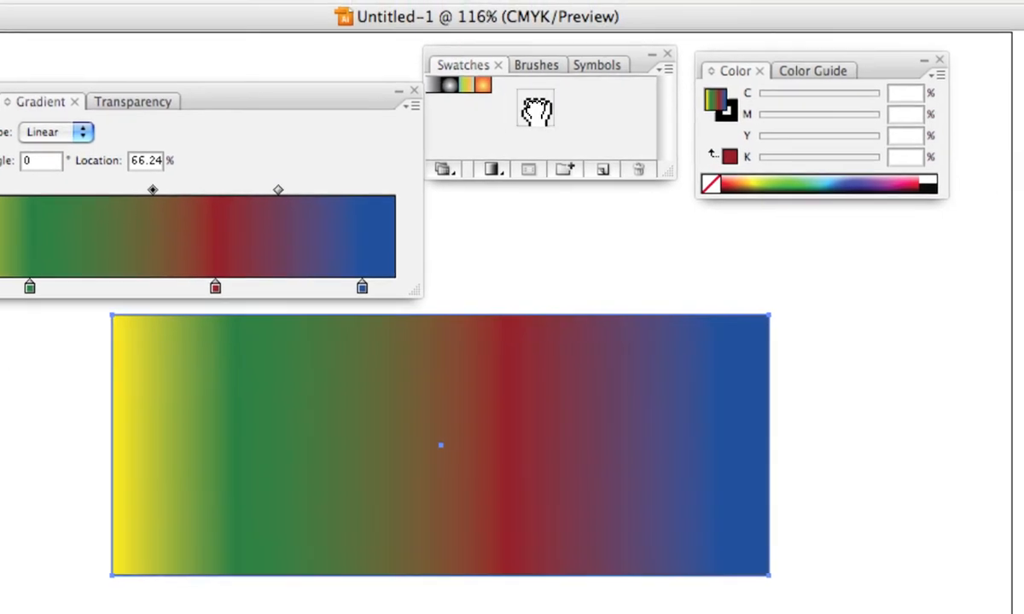
pyautogui.moveTo(537, 107); pyautogui.dragTo(535, 101)
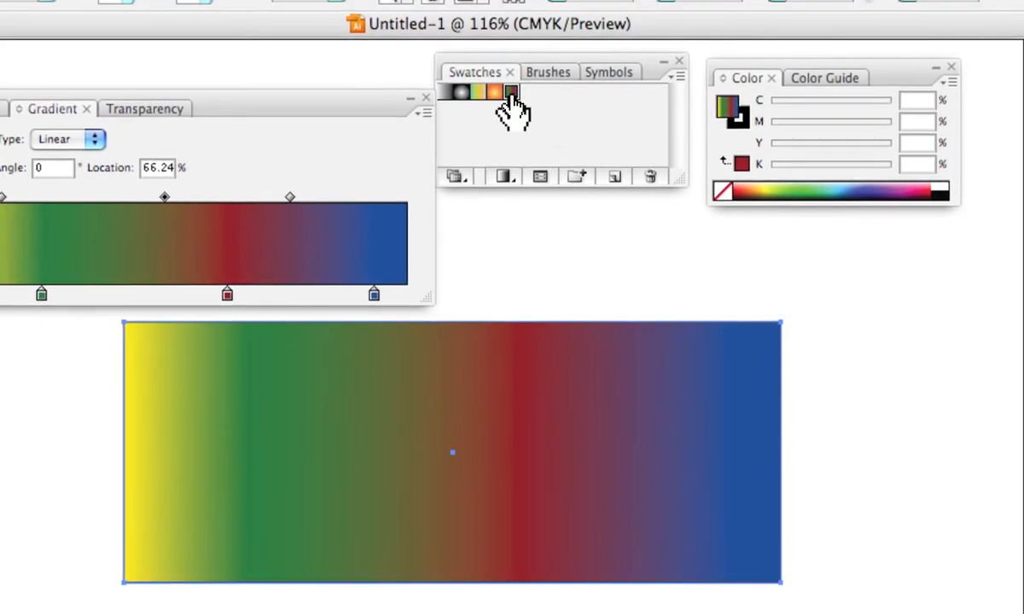
pyautogui.click(501, 94)
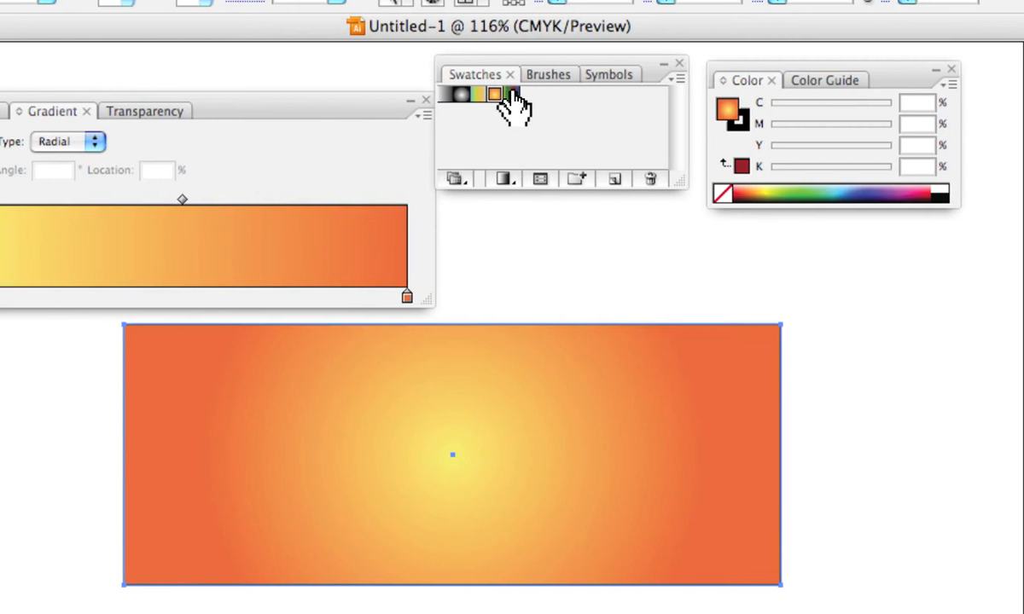
pyautogui.click(514, 94)
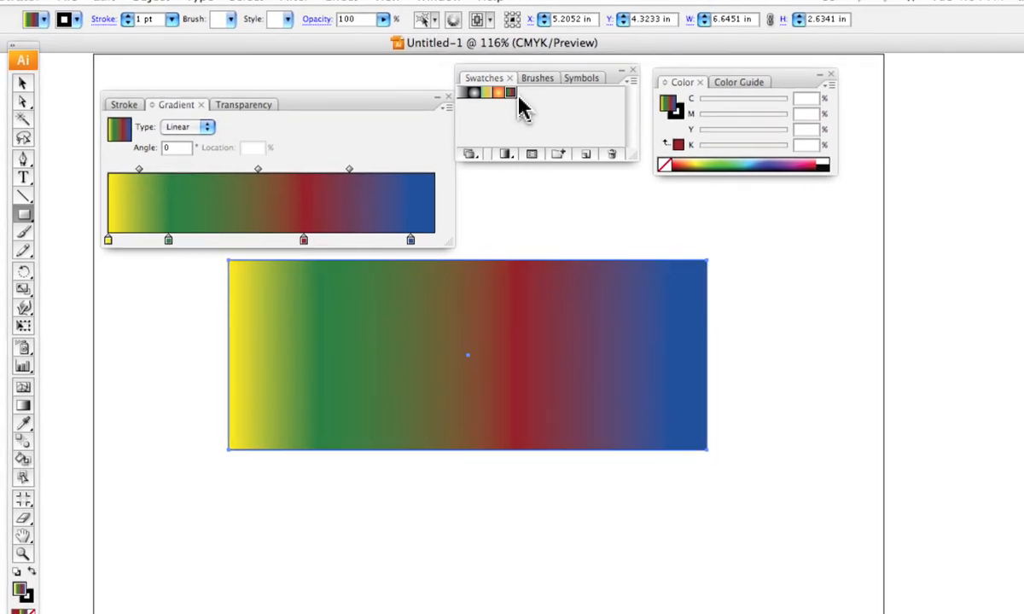
pyautogui.moveTo(332, 99); pyautogui.dragTo(347, 80)
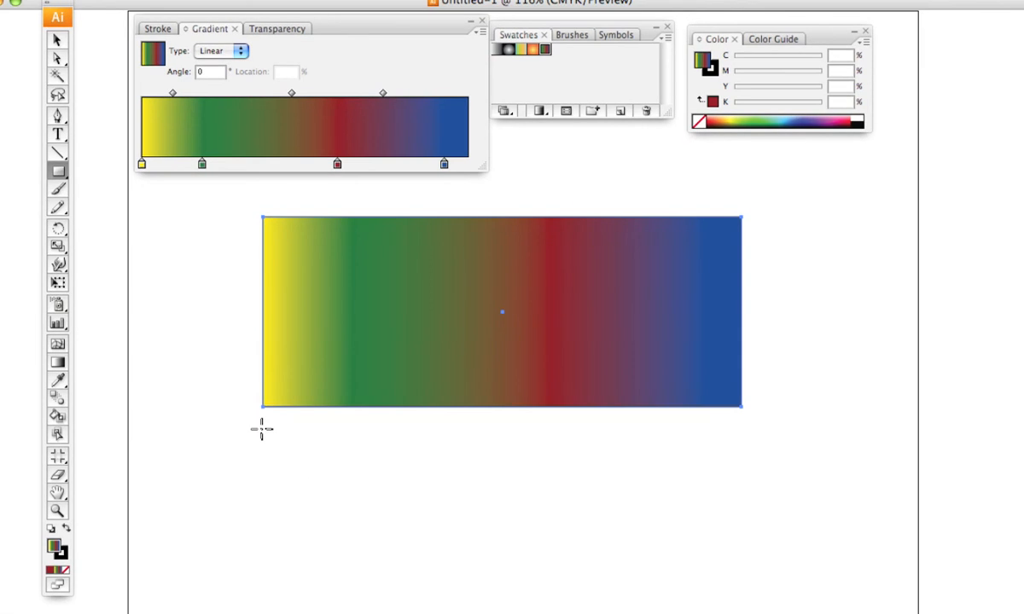
# Undo the stray thin rectangle and use the Gradient tool to redraw the large rectangle's gradient at several angles, ending nearly horizontal from right to left
pyautogui.moveTo(262, 429); pyautogui.dragTo(353, 440)
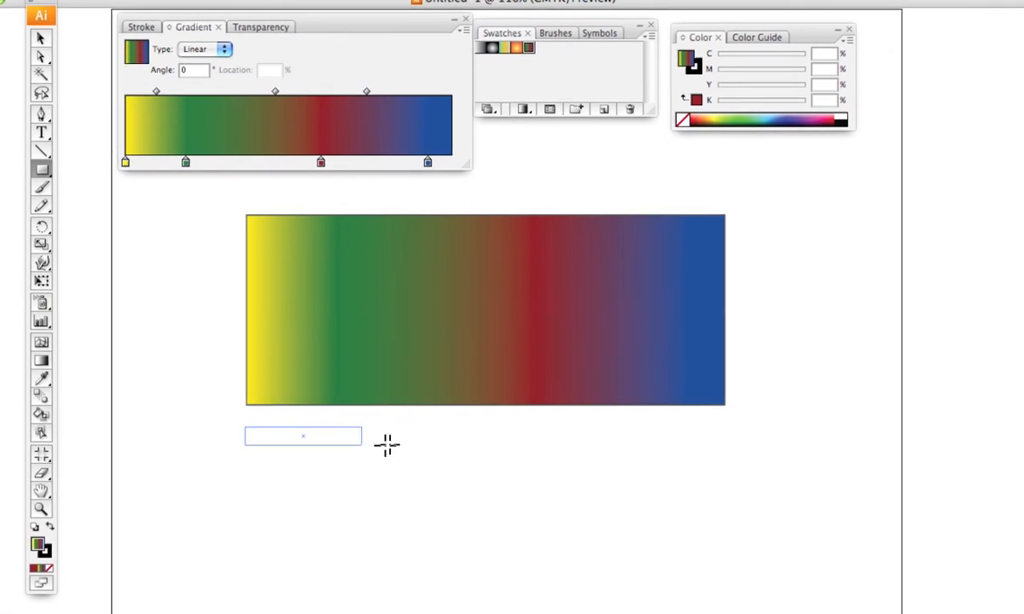
pyautogui.press('super+z')
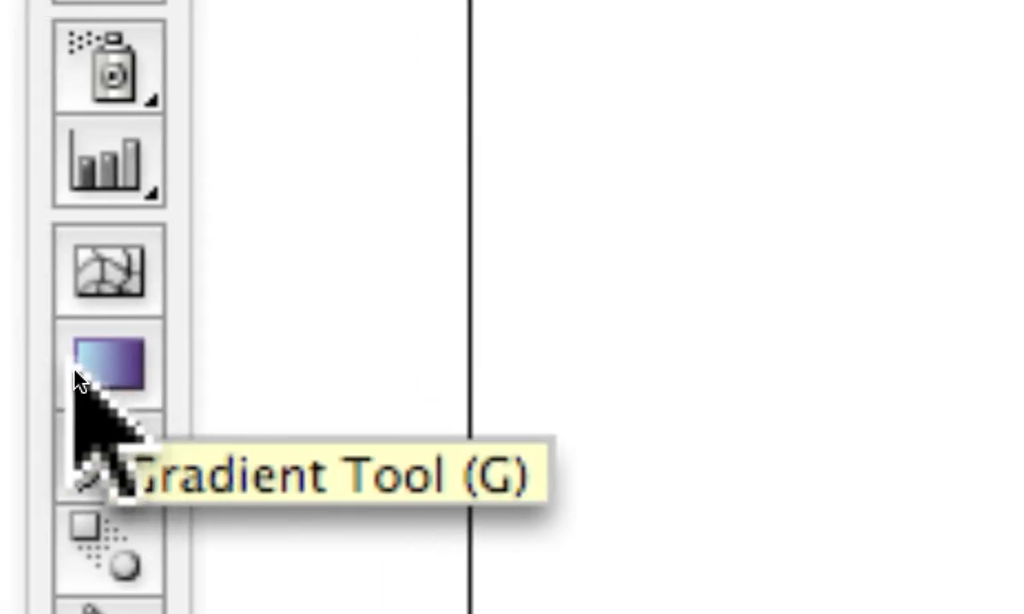
pyautogui.click(68, 369)
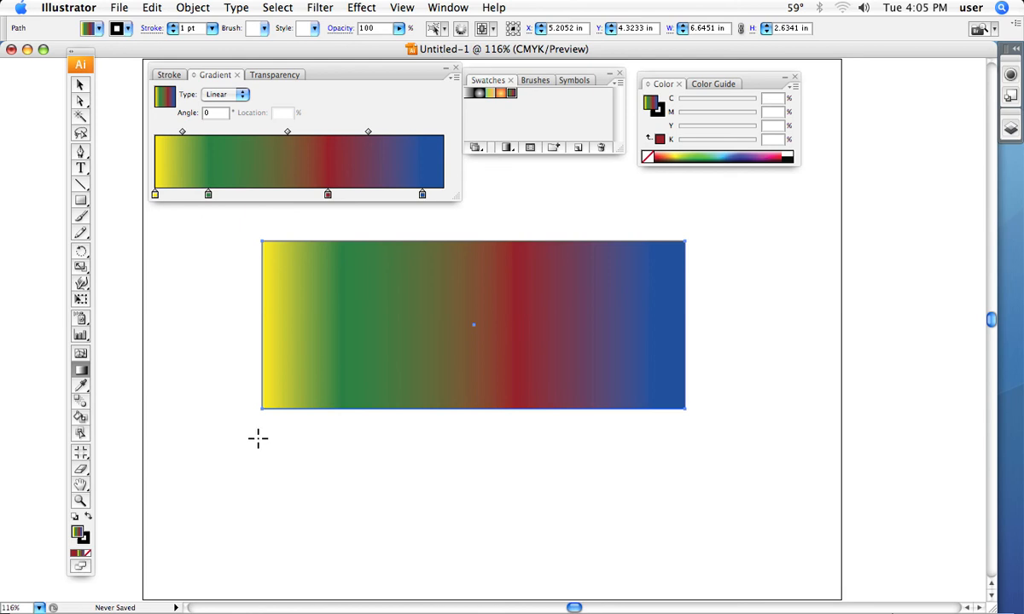
pyautogui.moveTo(258, 438); pyautogui.dragTo(588, 439)
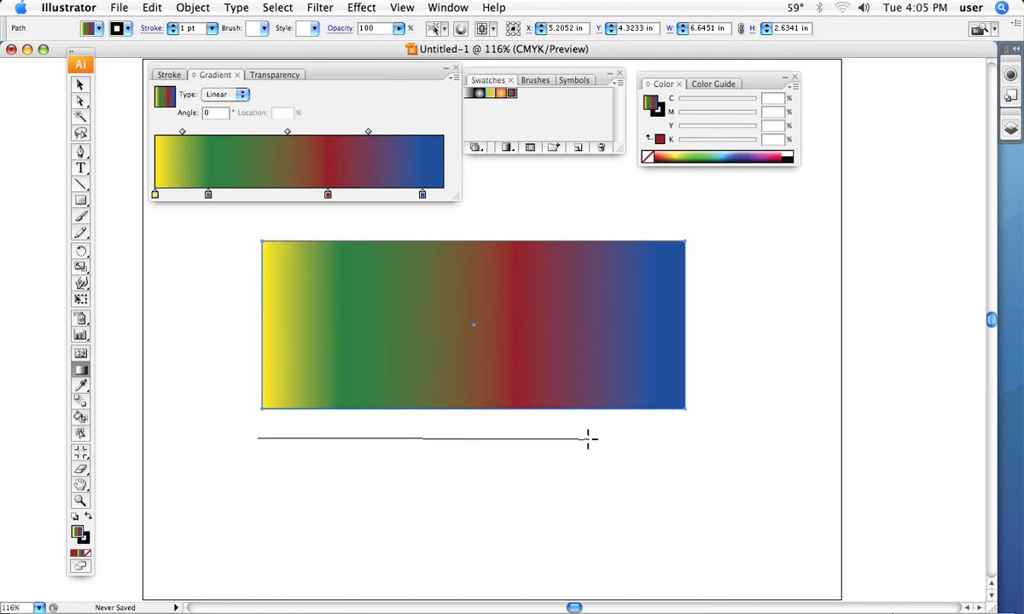
pyautogui.moveTo(588, 440); pyautogui.dragTo(383, 435)
pyautogui.moveTo(462, 433); pyautogui.dragTo(595, 445)
pyautogui.moveTo(455, 523); pyautogui.dragTo(555, 280)
pyautogui.moveTo(523, 209); pyautogui.dragTo(642, 469)
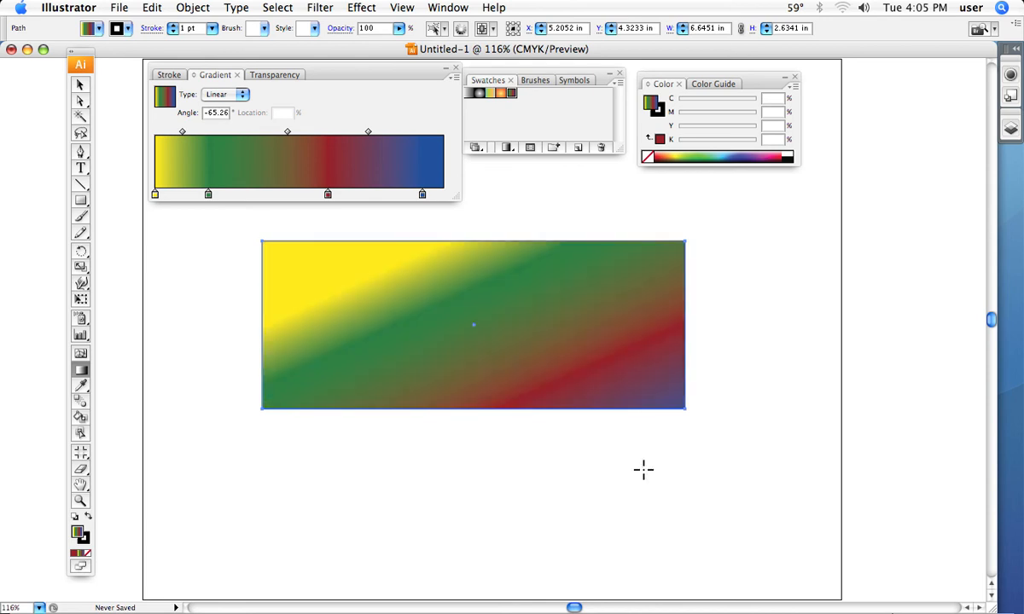
pyautogui.moveTo(720, 337); pyautogui.dragTo(427, 360)
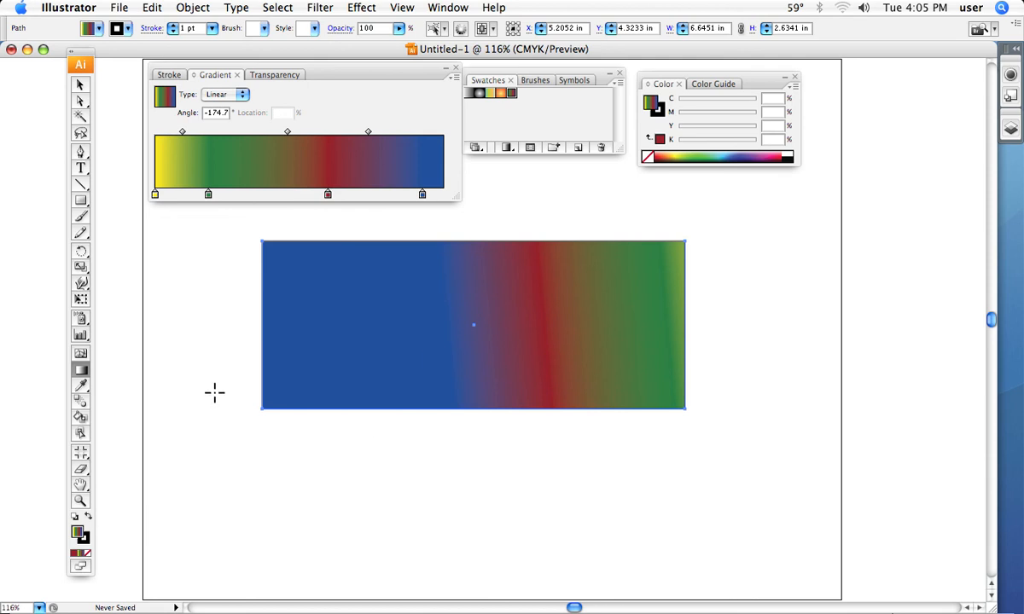
# Redraw the gradient horizontally from the rectangle's left edge to just past its centre, and again from well beyond its left edge to beyond its right
pyautogui.moveTo(261, 431); pyautogui.dragTo(493, 433)
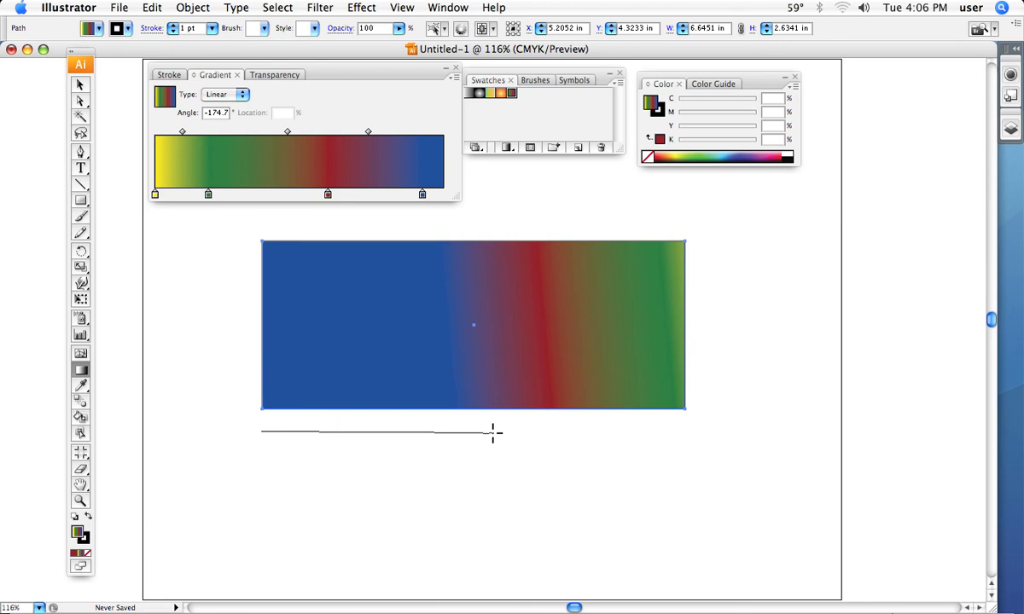
pyautogui.moveTo(492, 432); pyautogui.dragTo(492, 433)
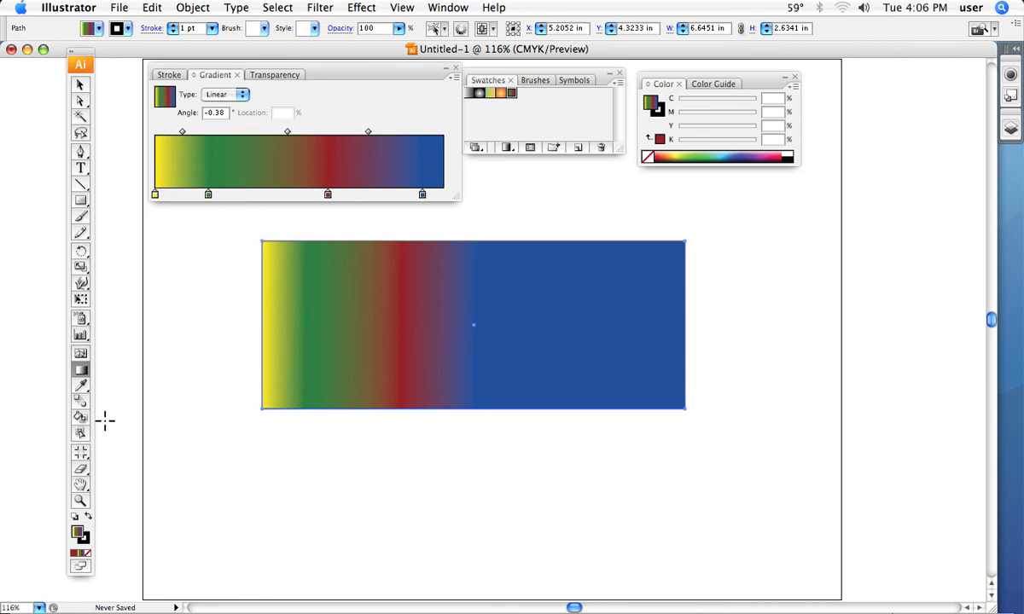
pyautogui.moveTo(102, 424); pyautogui.dragTo(731, 421)
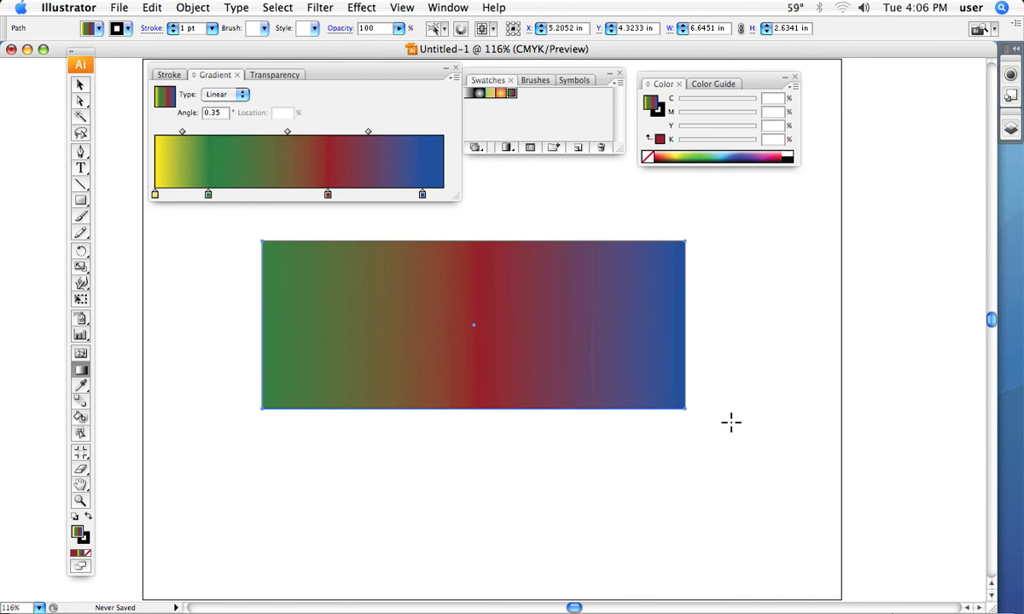
# Redraw the rectangle's gradient with short strokes in various directions, ending with a diagonal from beyond its right edge to below its centre, about -158.2°
pyautogui.moveTo(790, 350); pyautogui.dragTo(517, 339)
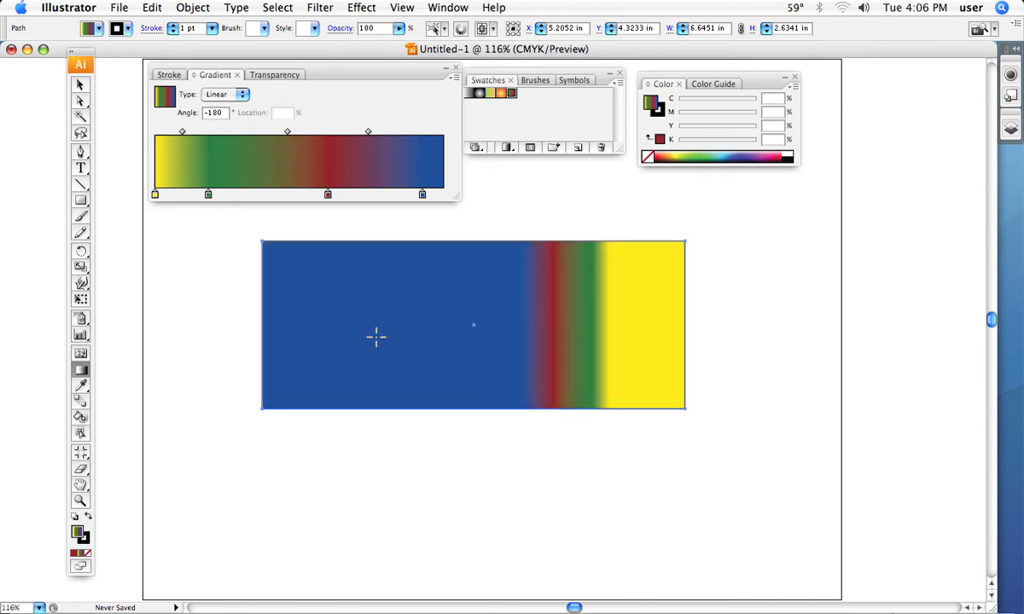
pyautogui.moveTo(376, 337); pyautogui.dragTo(573, 354)
pyautogui.moveTo(521, 207); pyautogui.dragTo(548, 415)
pyautogui.moveTo(540, 483); pyautogui.dragTo(366, 323)
pyautogui.moveTo(223, 325); pyautogui.dragTo(336, 334)
pyautogui.moveTo(336, 451); pyautogui.dragTo(451, 342)
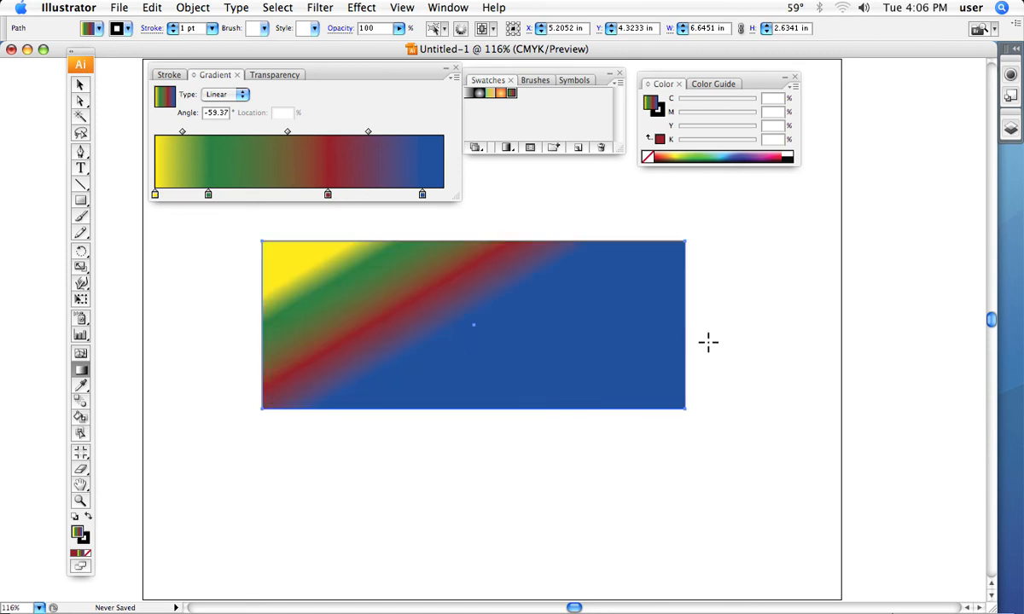
pyautogui.moveTo(708, 343); pyautogui.dragTo(469, 437)
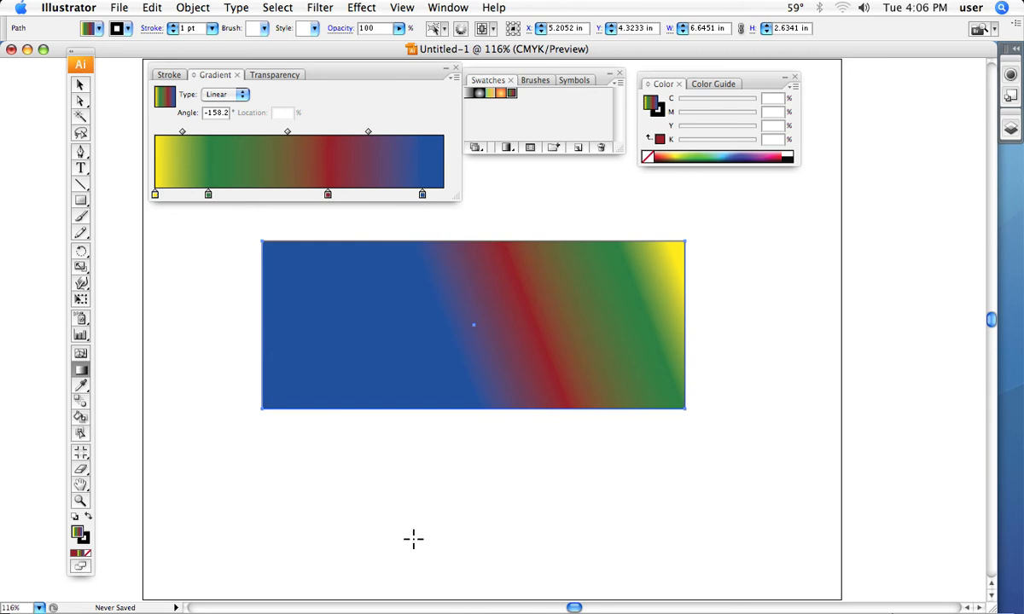
pyautogui.rightClick(81, 609)
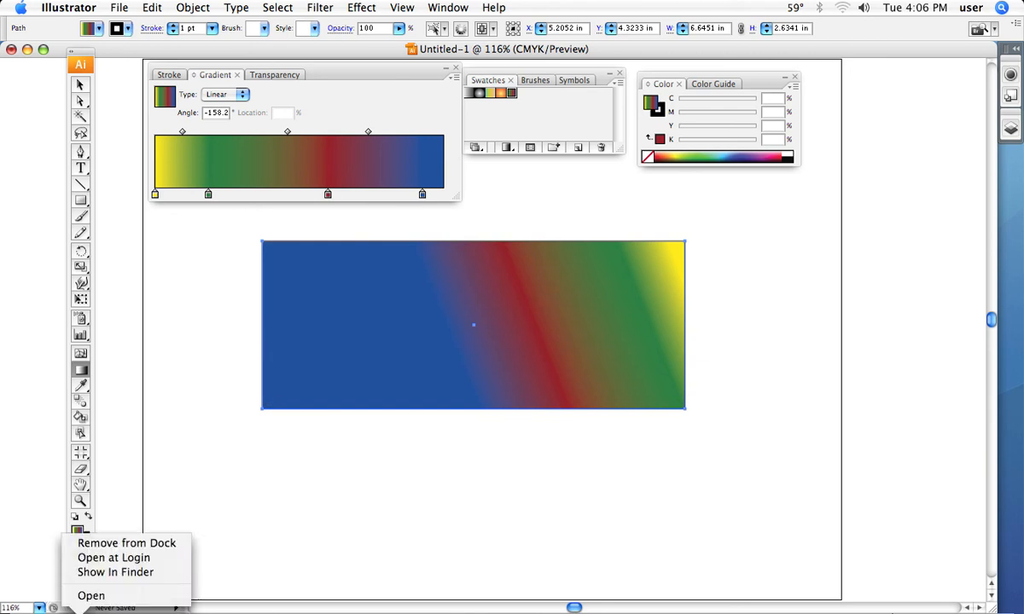
pyautogui.click(81, 611)
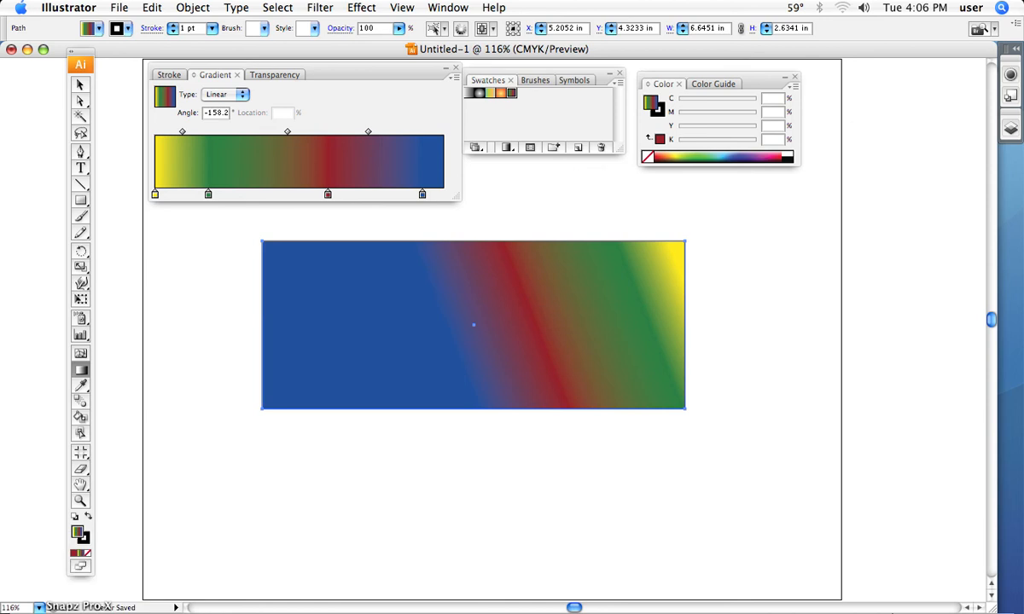